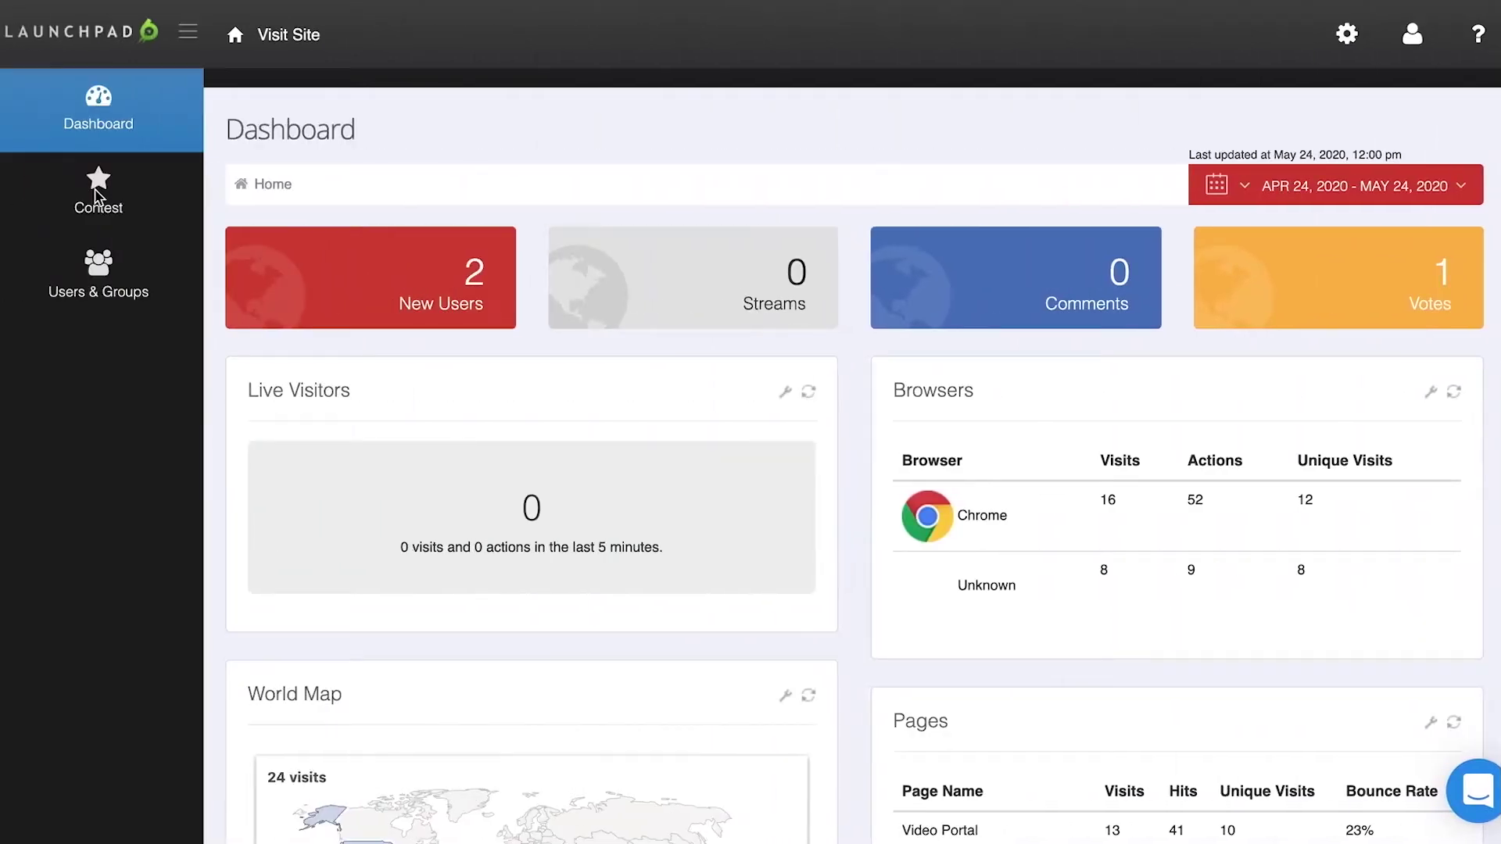
- Go to the Contest Manager list using the sidebar's Contest entry
click(105, 190)
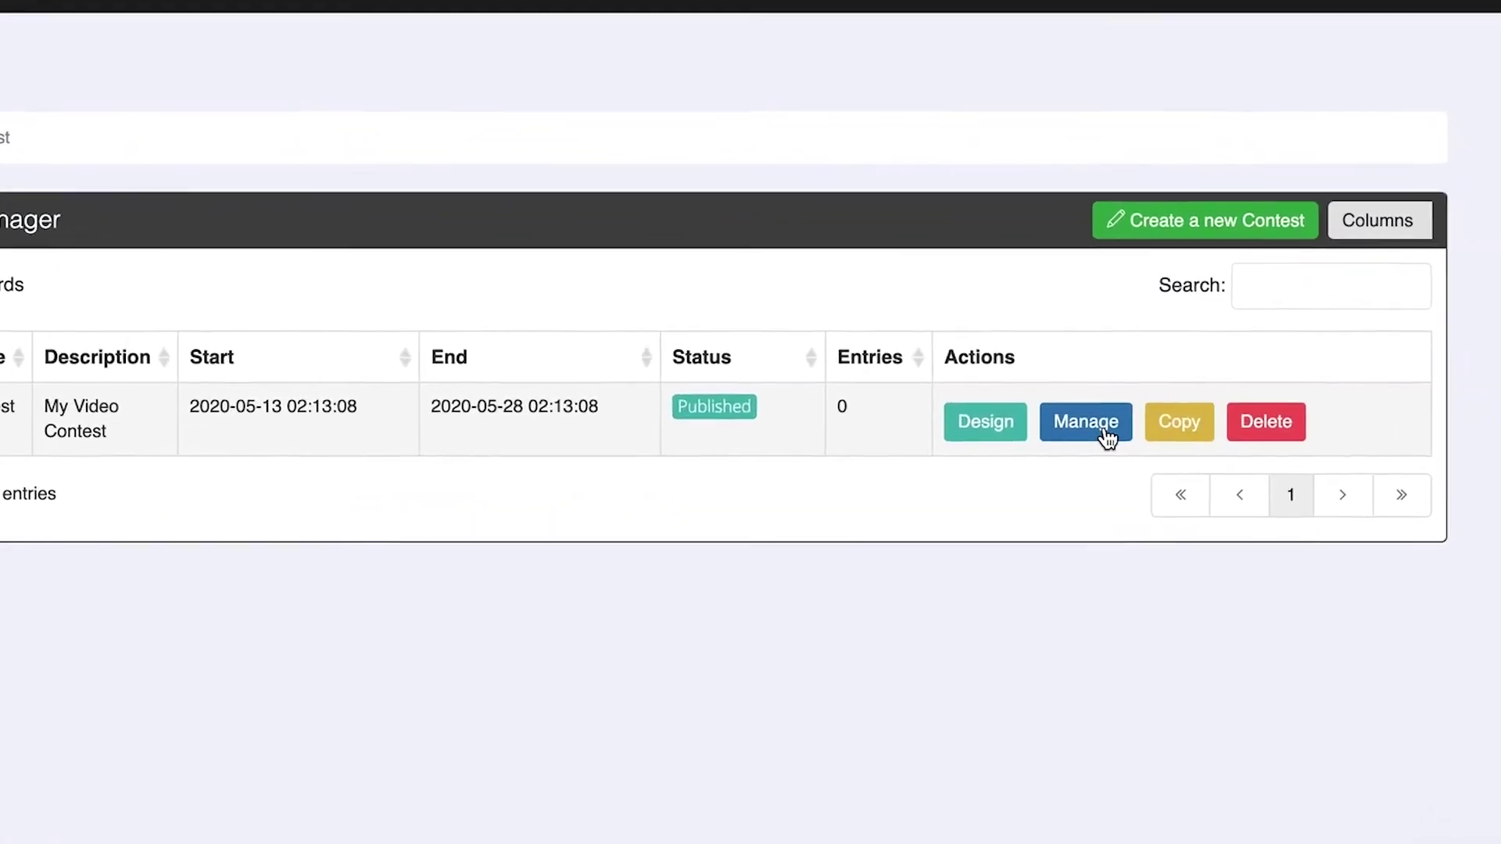
- Open the Settings of the published contest 'My Video Contest'
click(1049, 428)
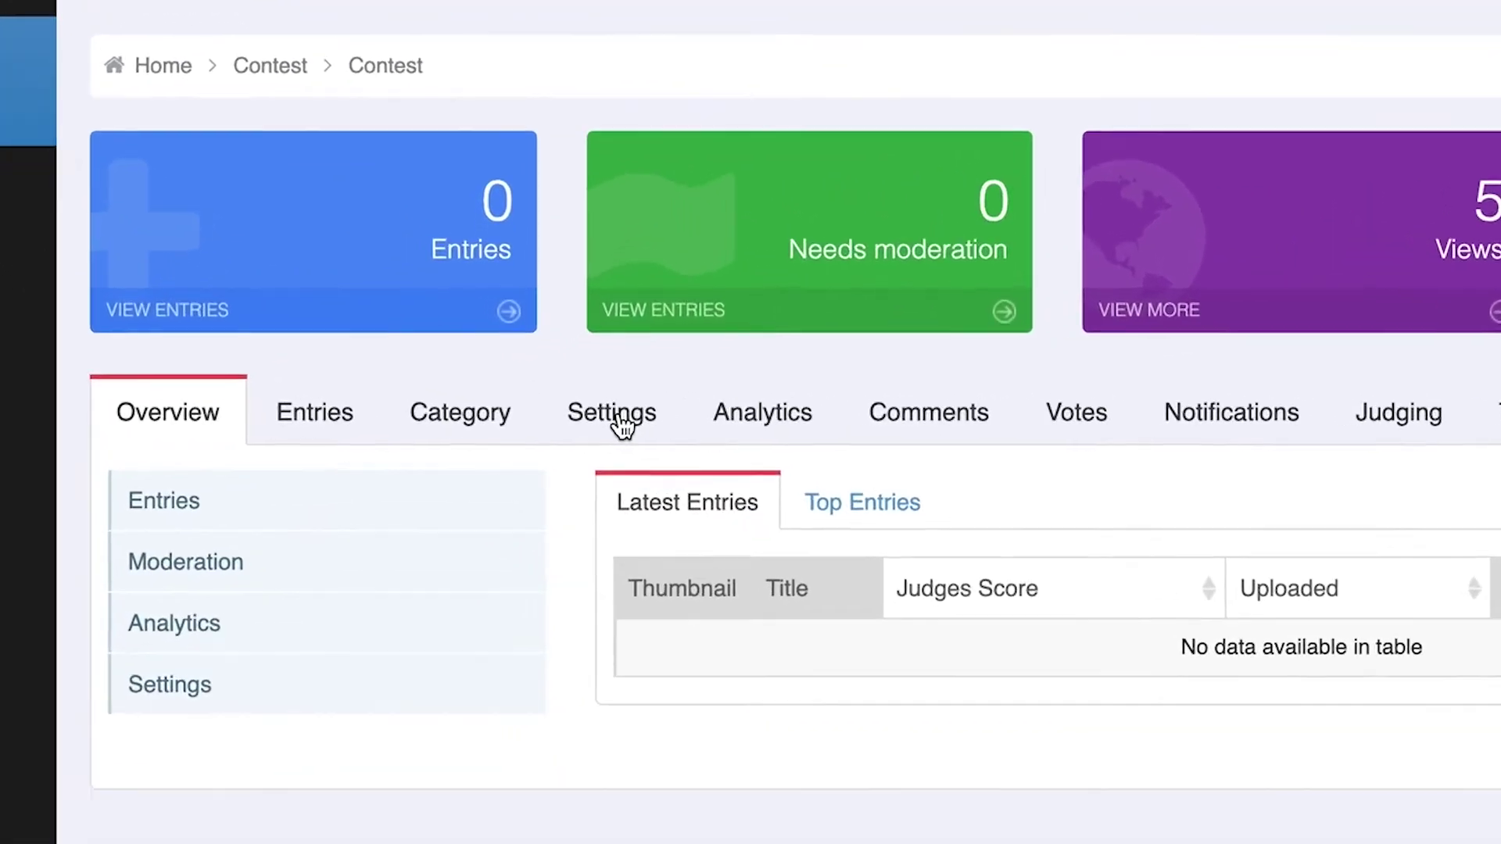
click(619, 417)
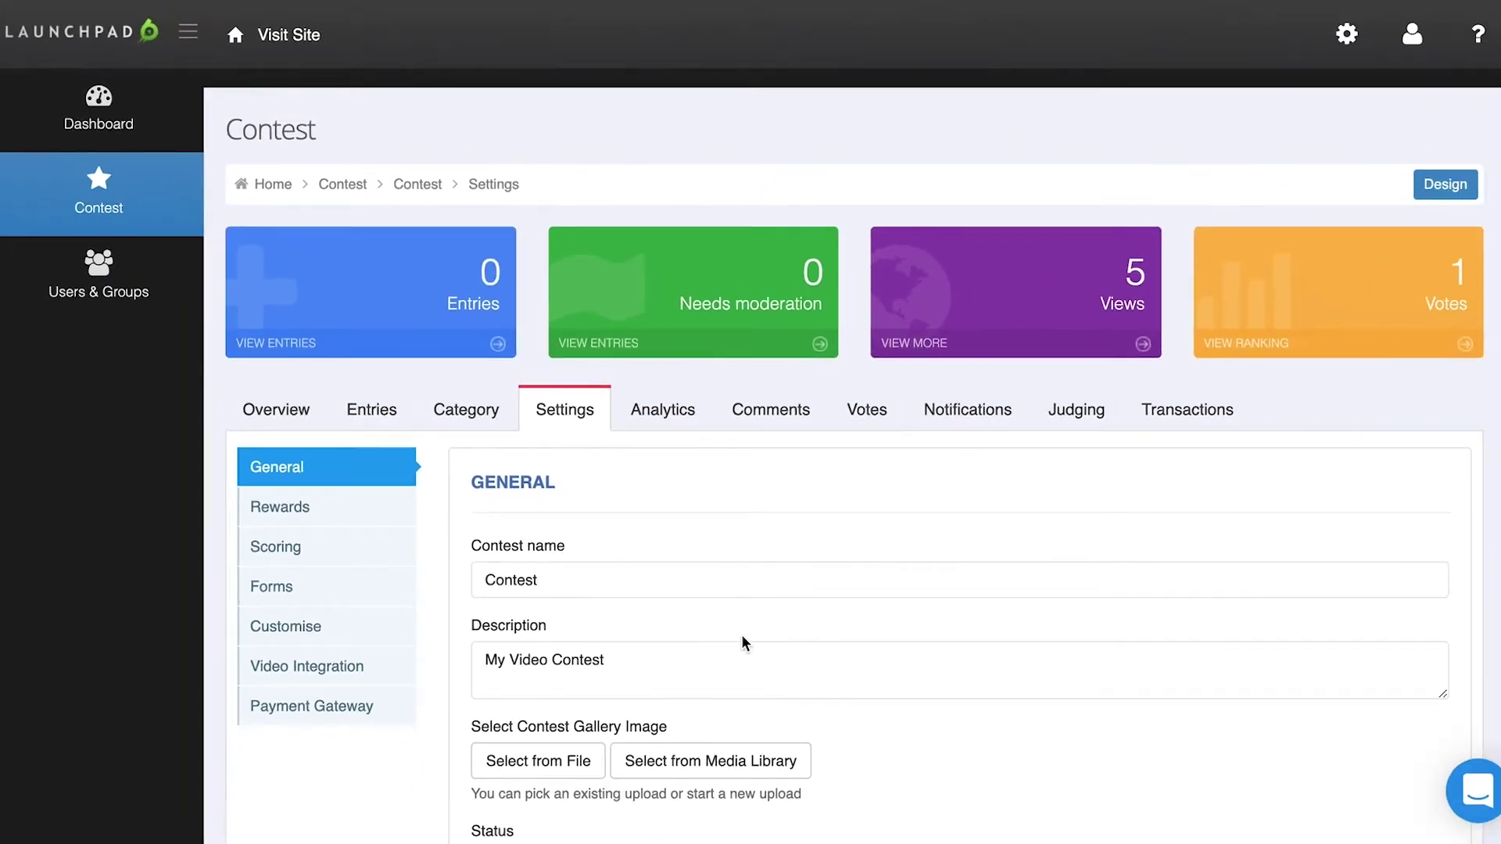
scroll(740, 634, down, 4)
scroll(741, 634, down, 1)
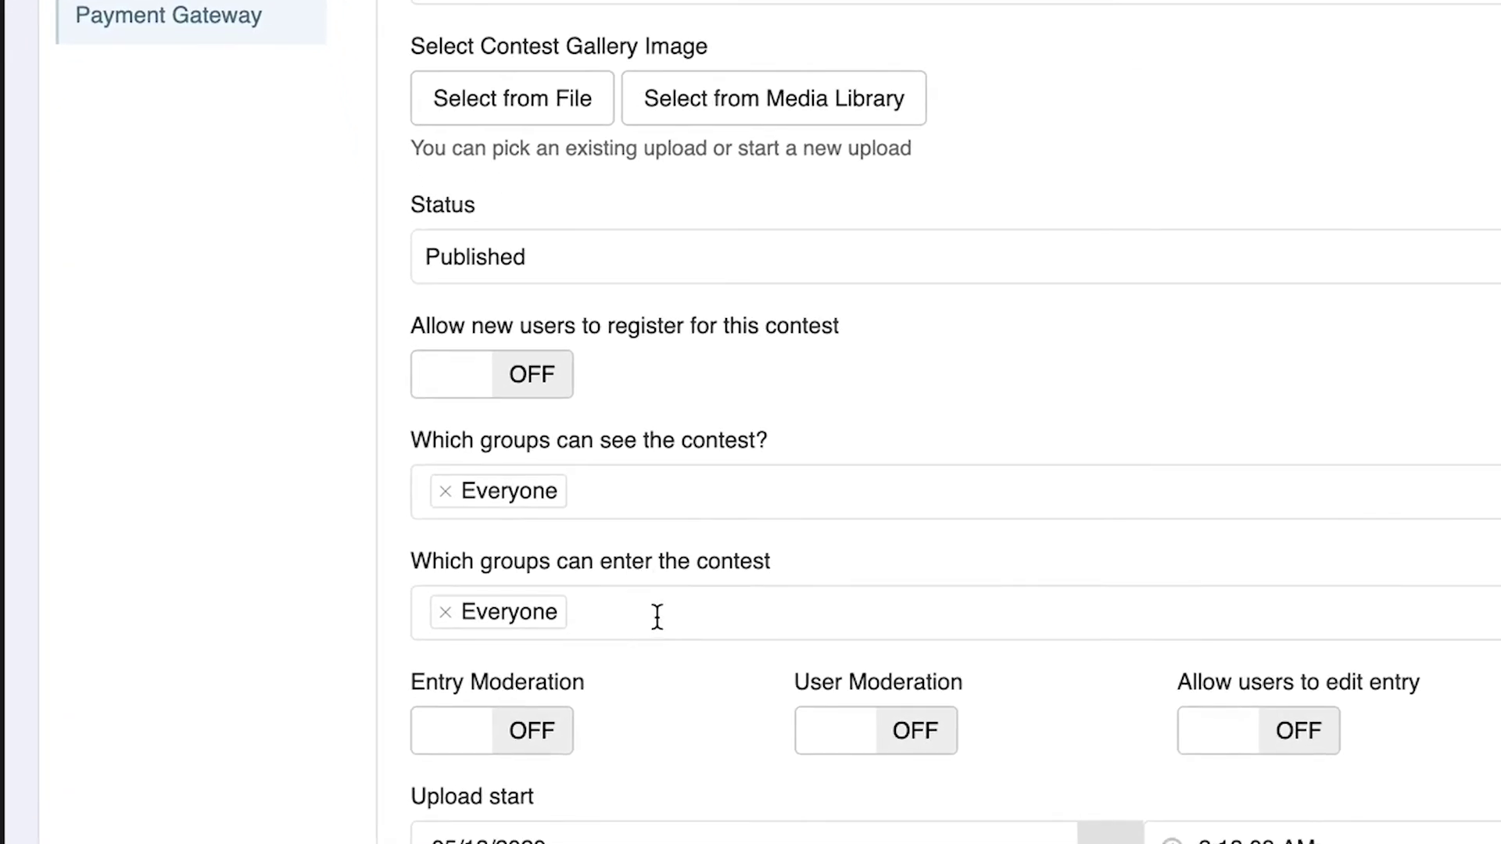
scroll(657, 616, down, 4)
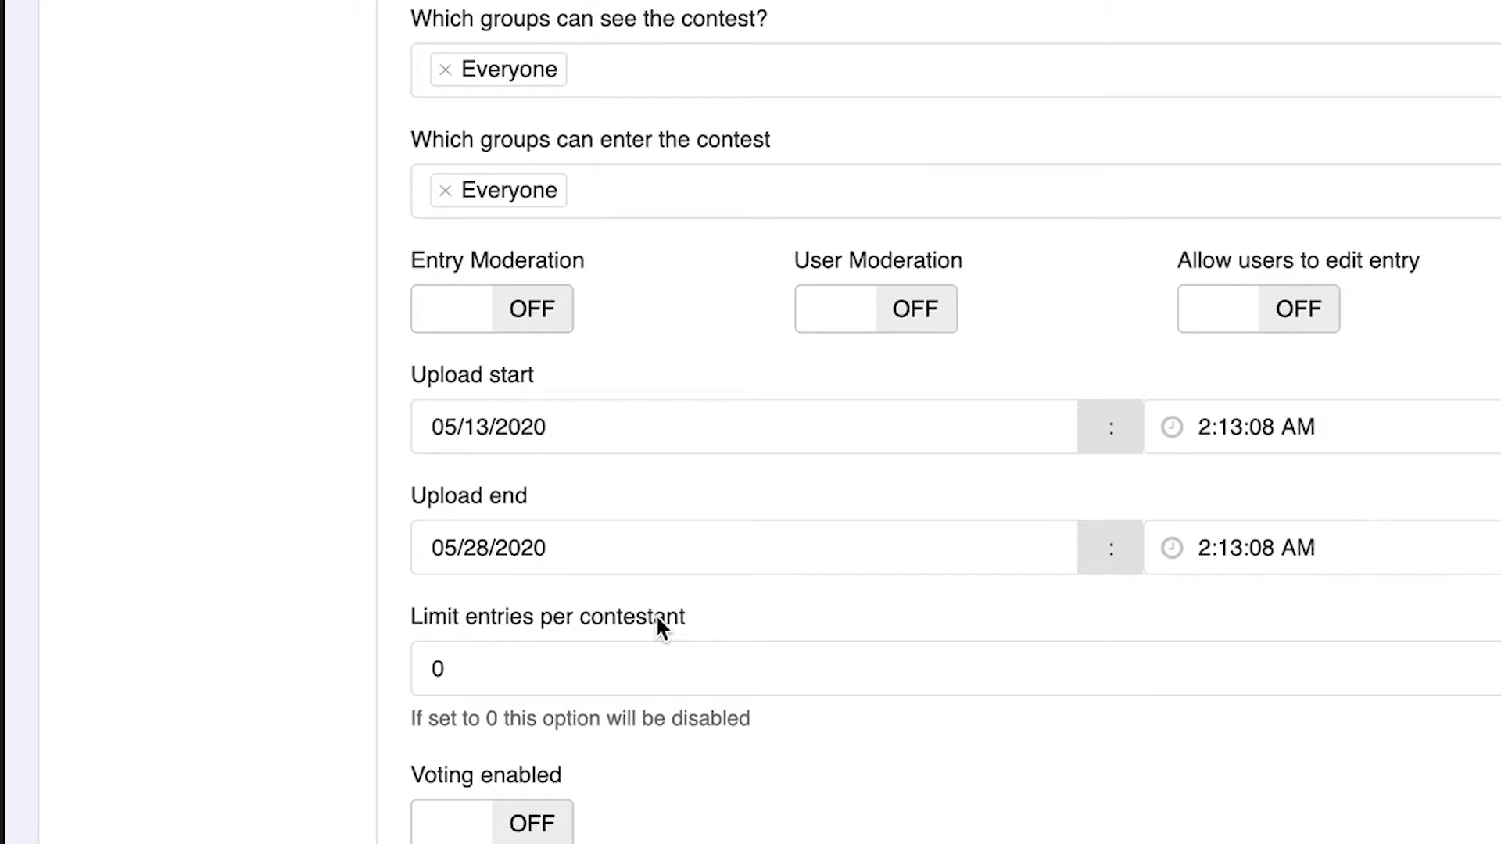
- Switch Entry Moderation on and review the 05/13–05/28/2020 upload start and end dates and times
click(520, 317)
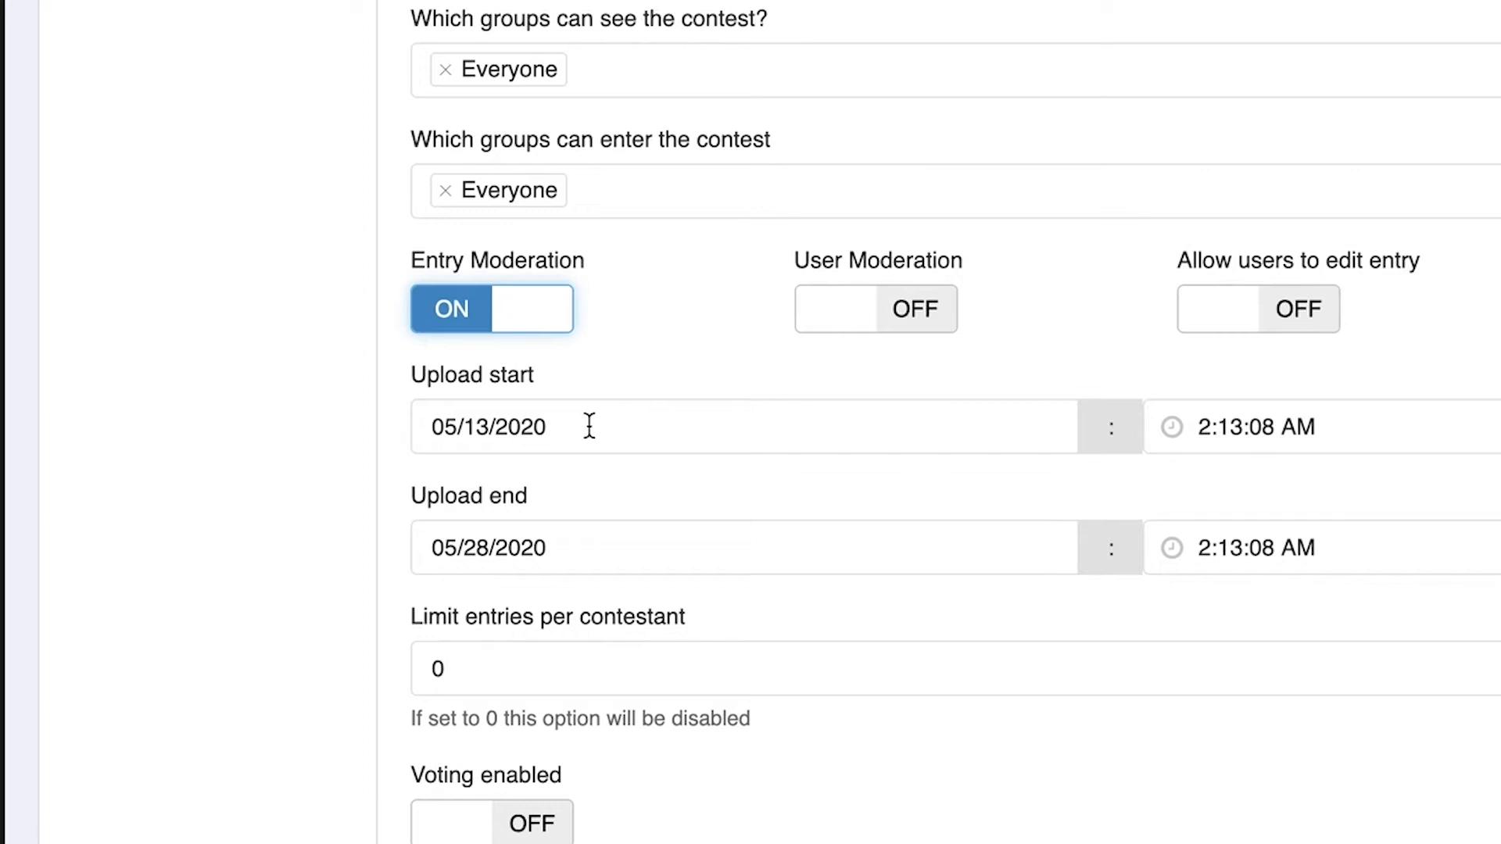
click(589, 426)
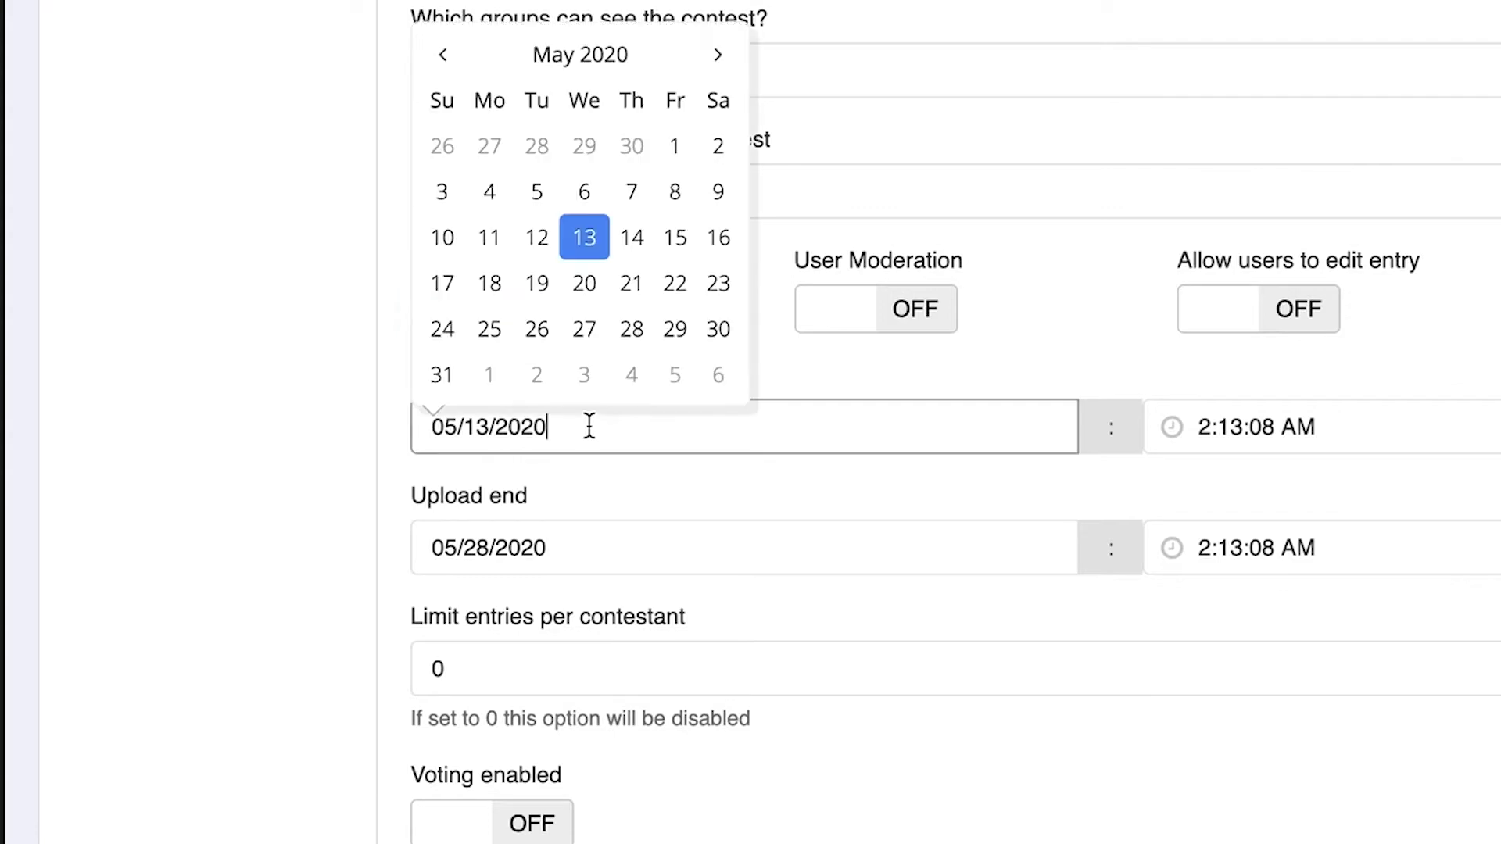
click(1234, 429)
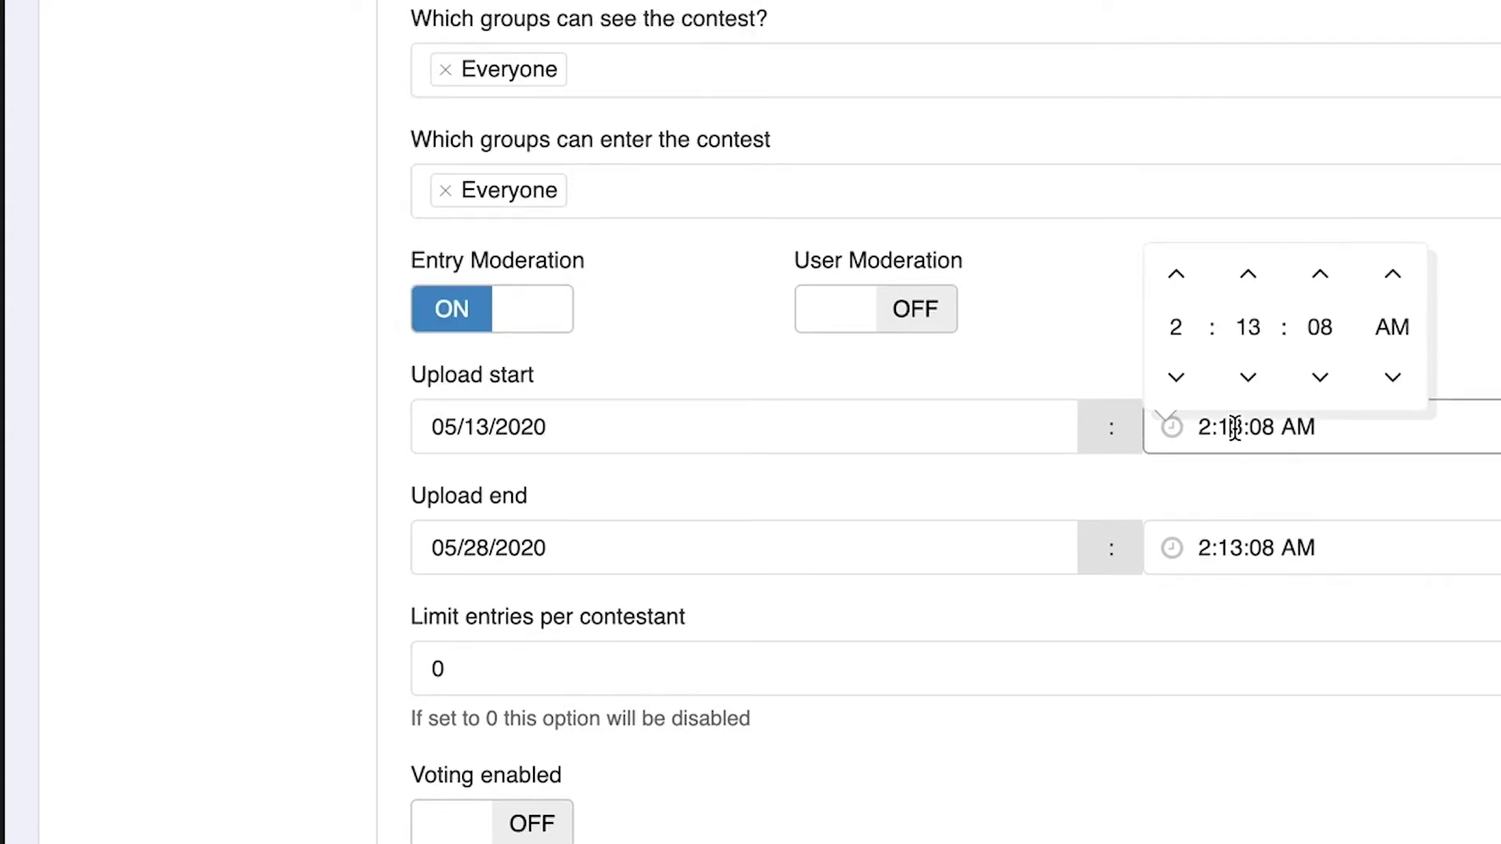
click(564, 549)
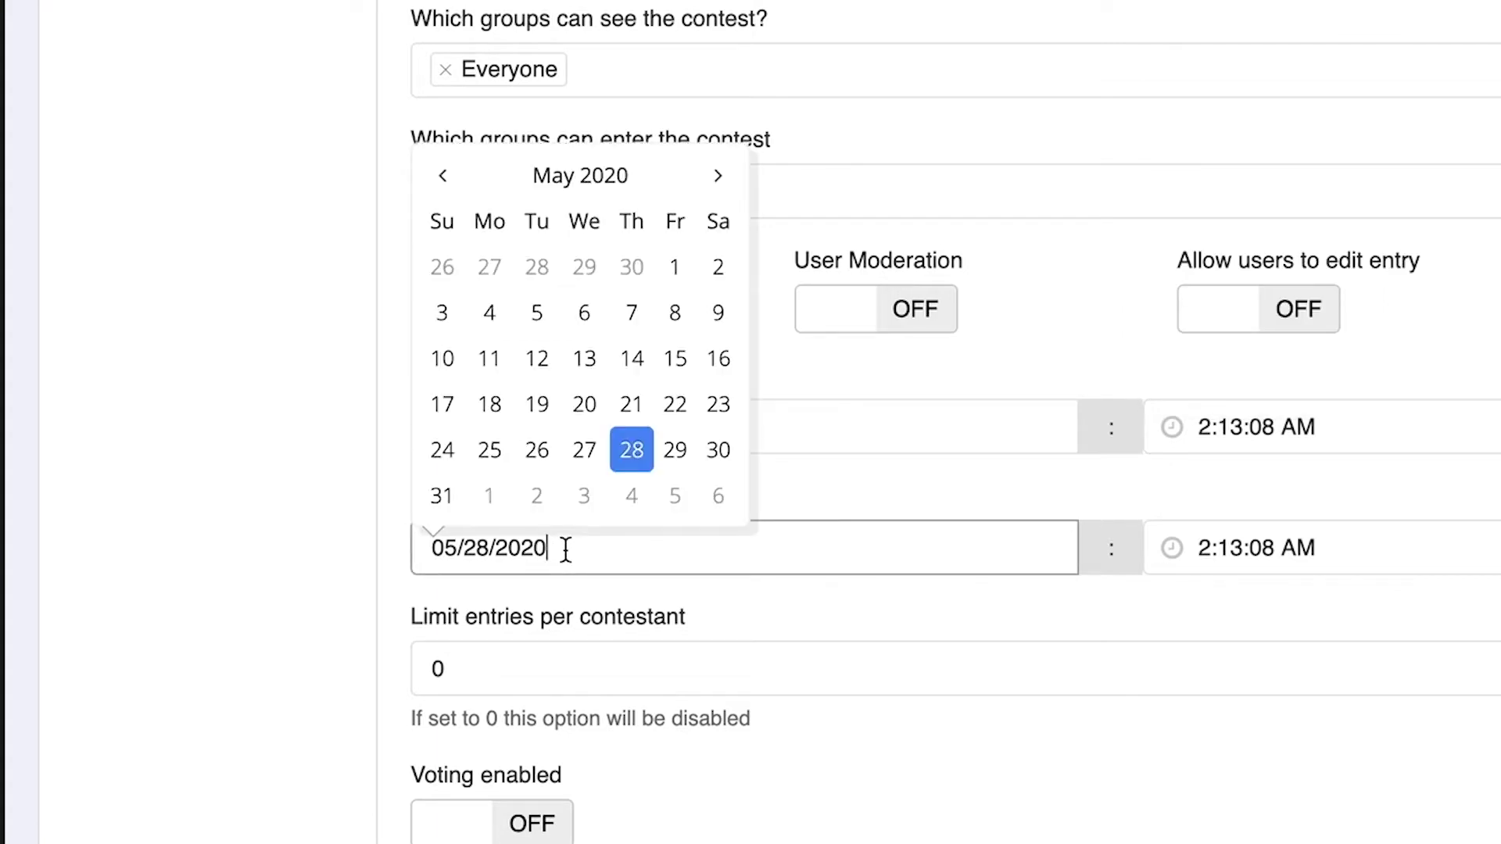
click(1234, 548)
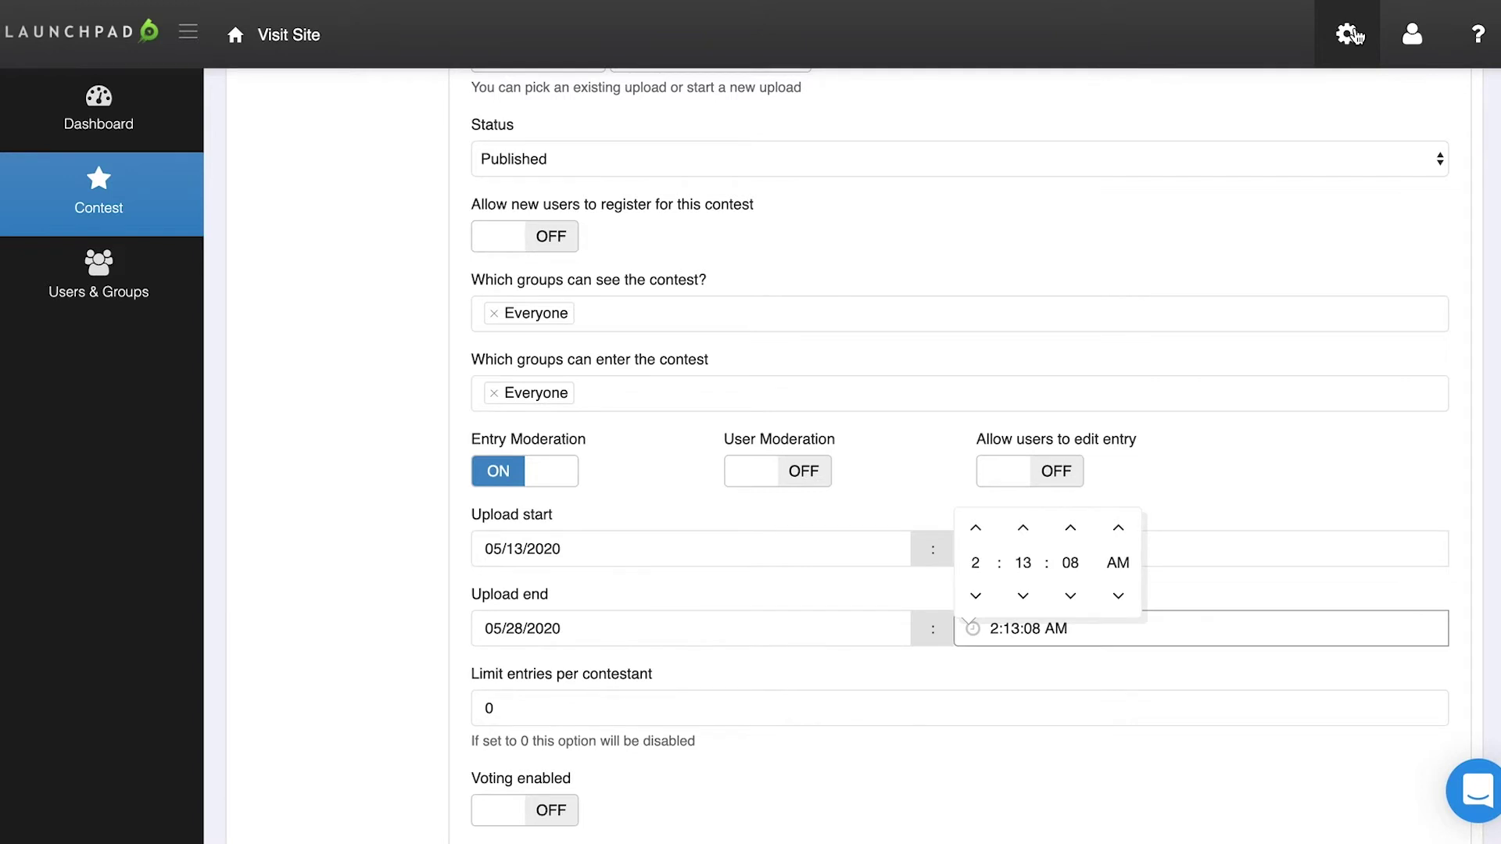
click(514, 703)
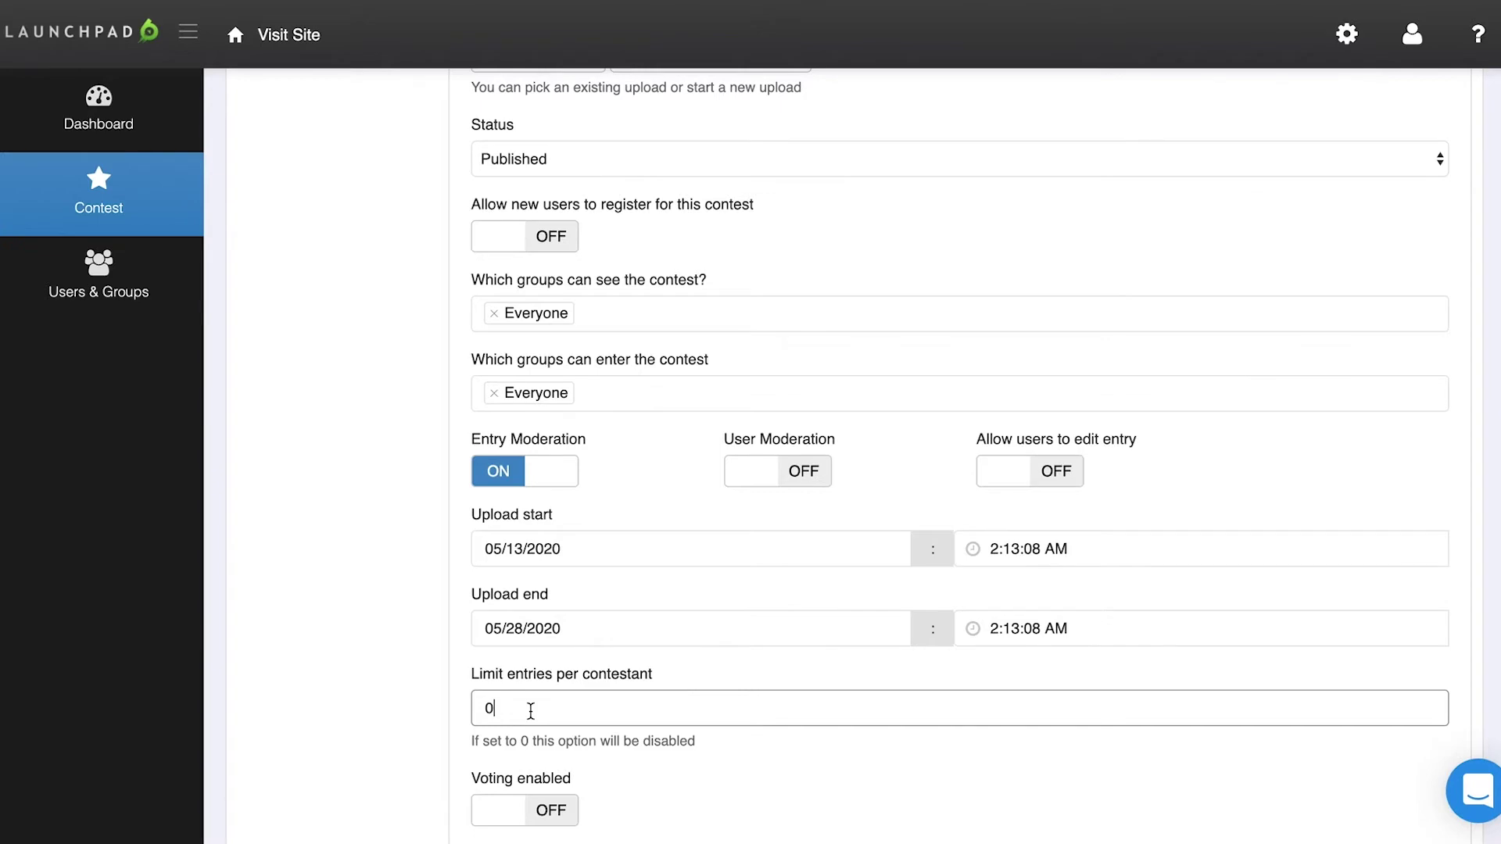
scroll(530, 469, up, 10)
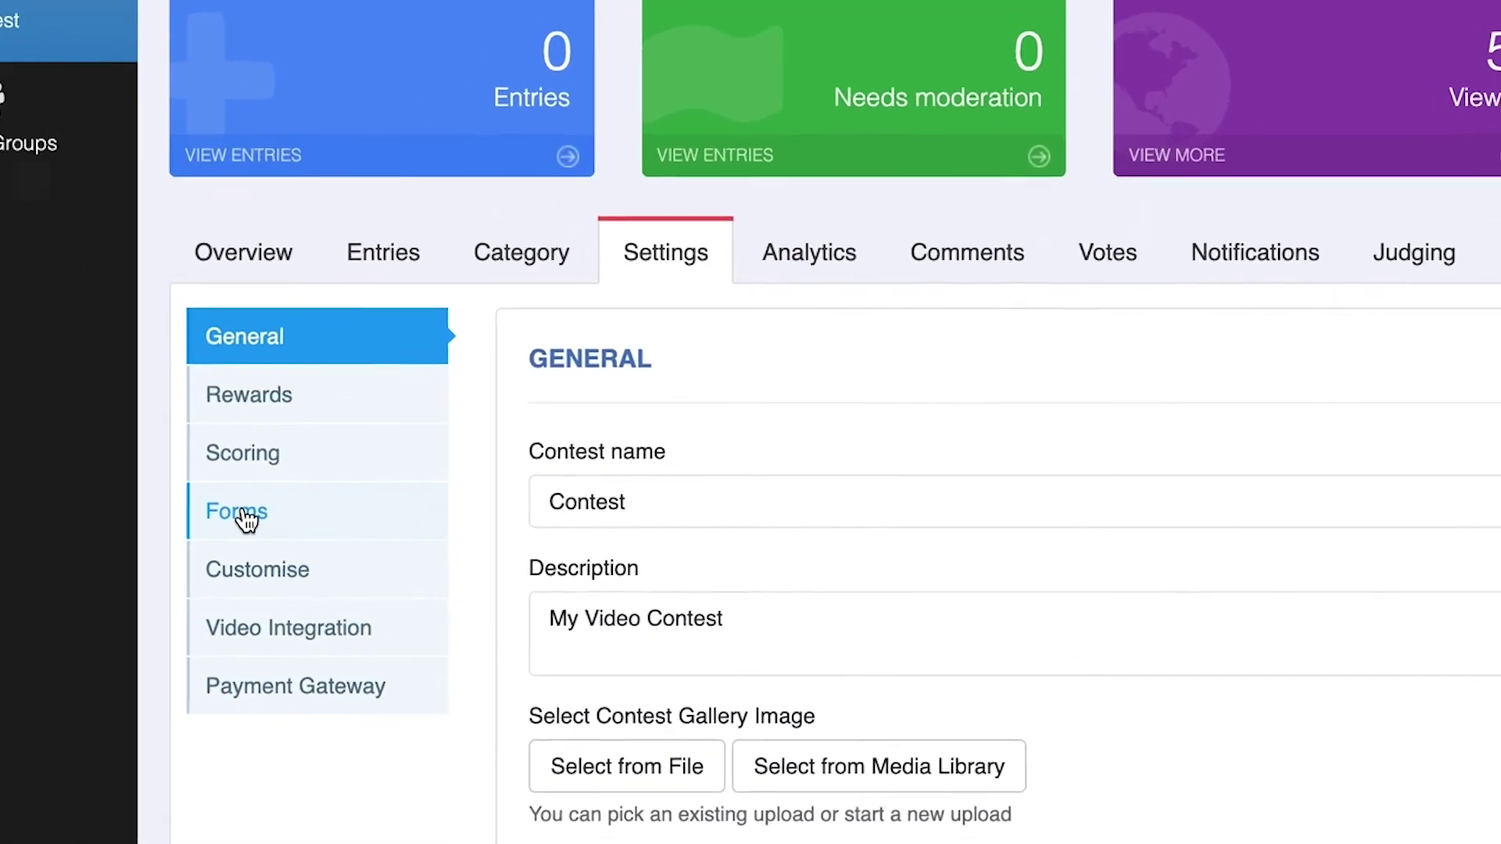
- Bring up Entry Form - 1's fields and the Upload ('media') field's edit form
click(241, 513)
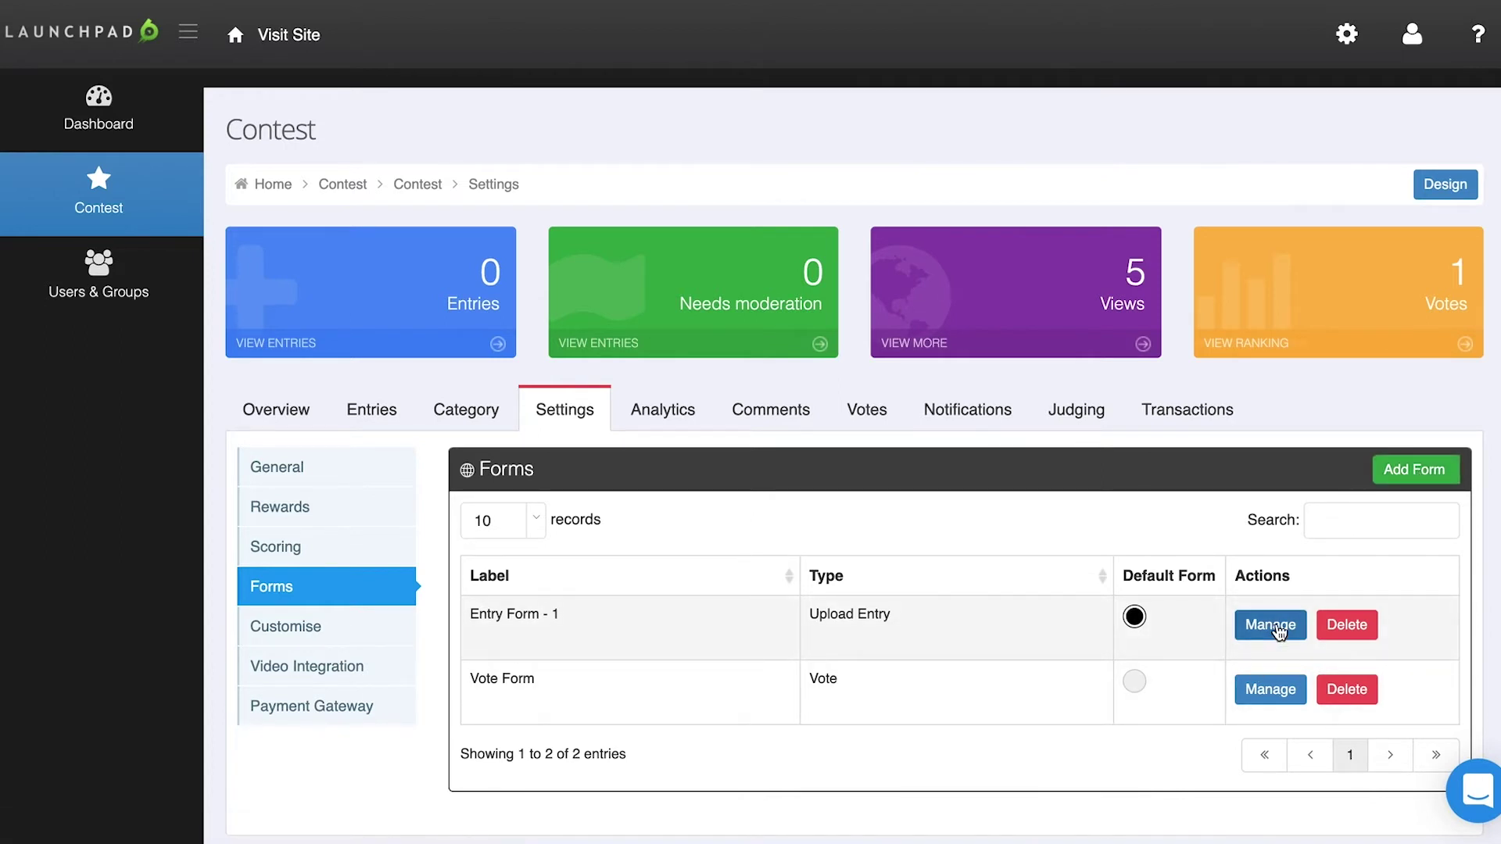
click(1271, 624)
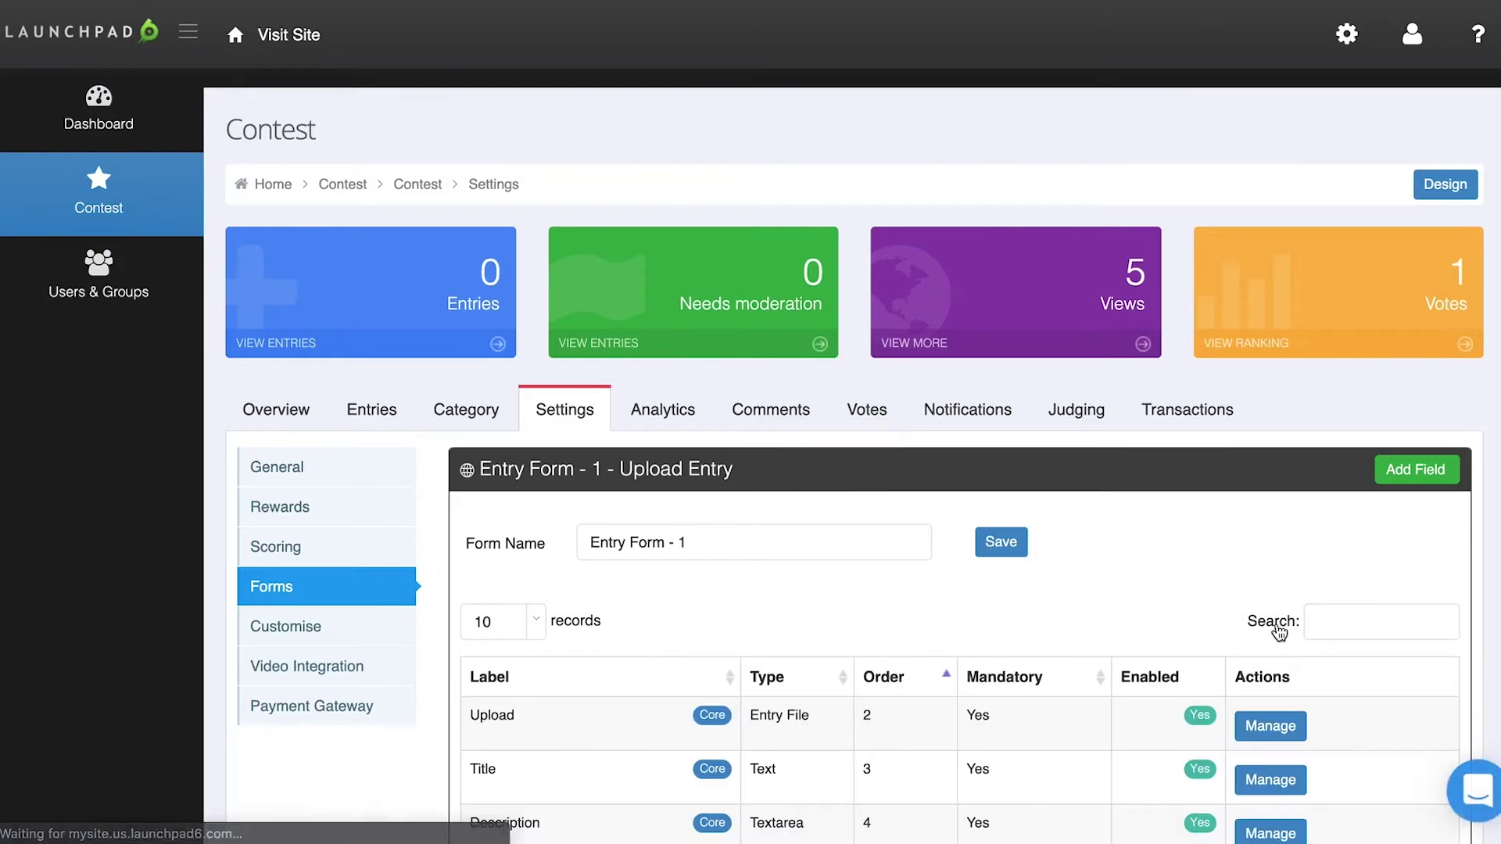
scroll(1278, 630, down, 5)
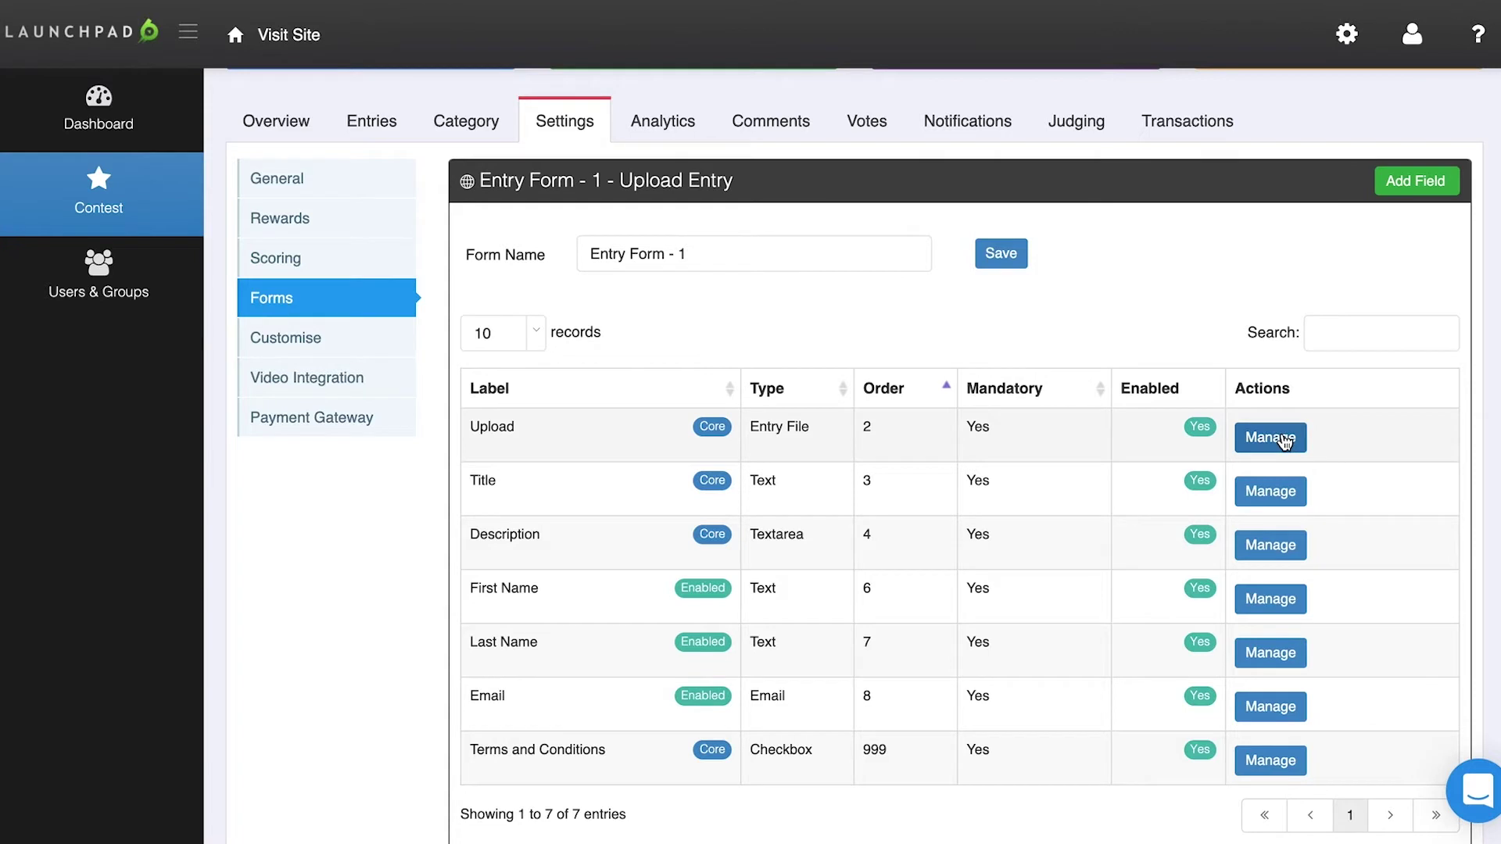
click(1270, 437)
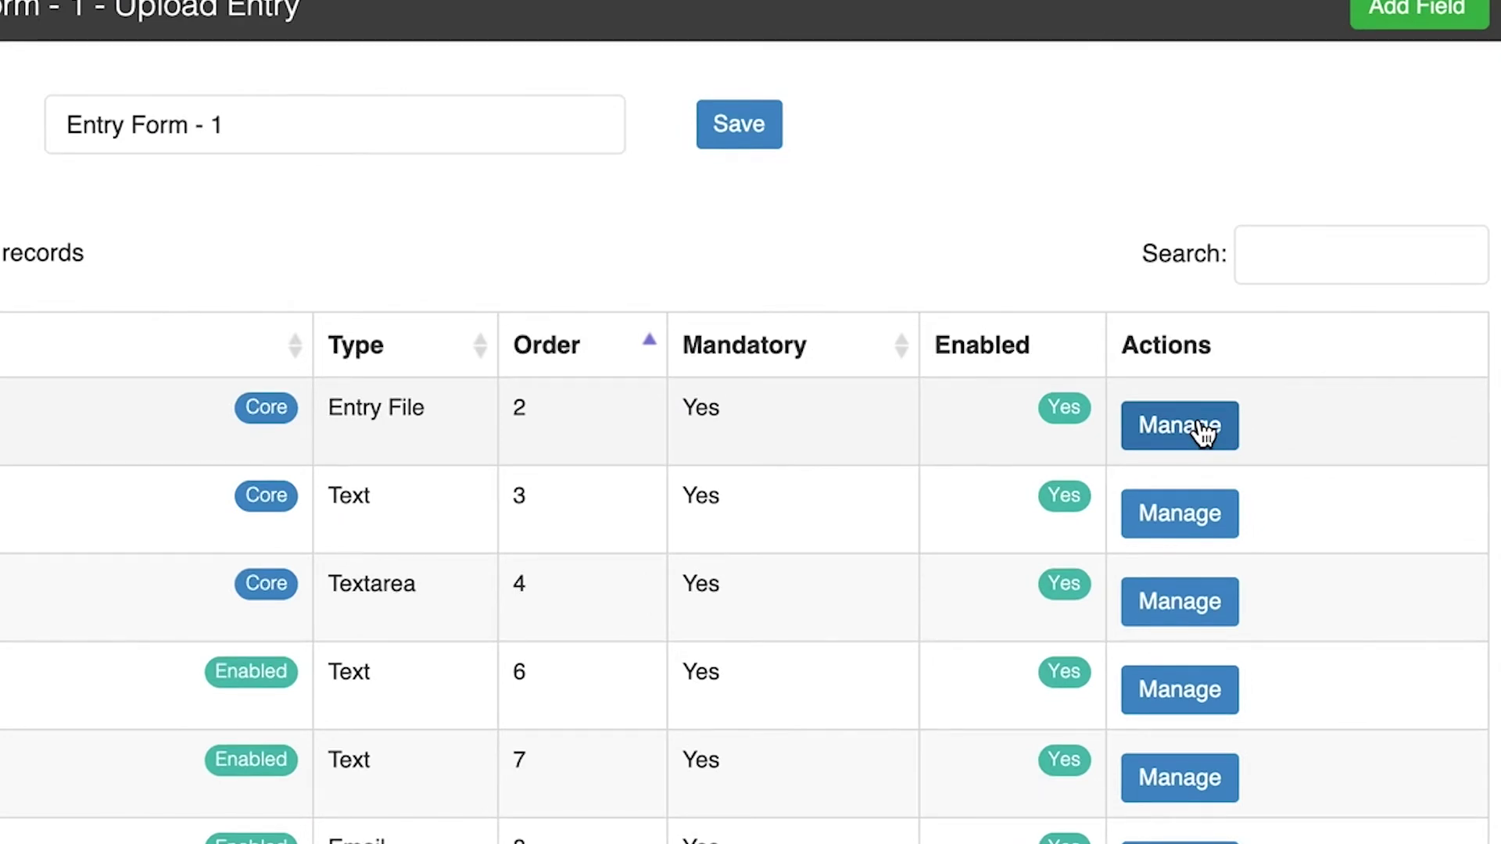
click(1179, 426)
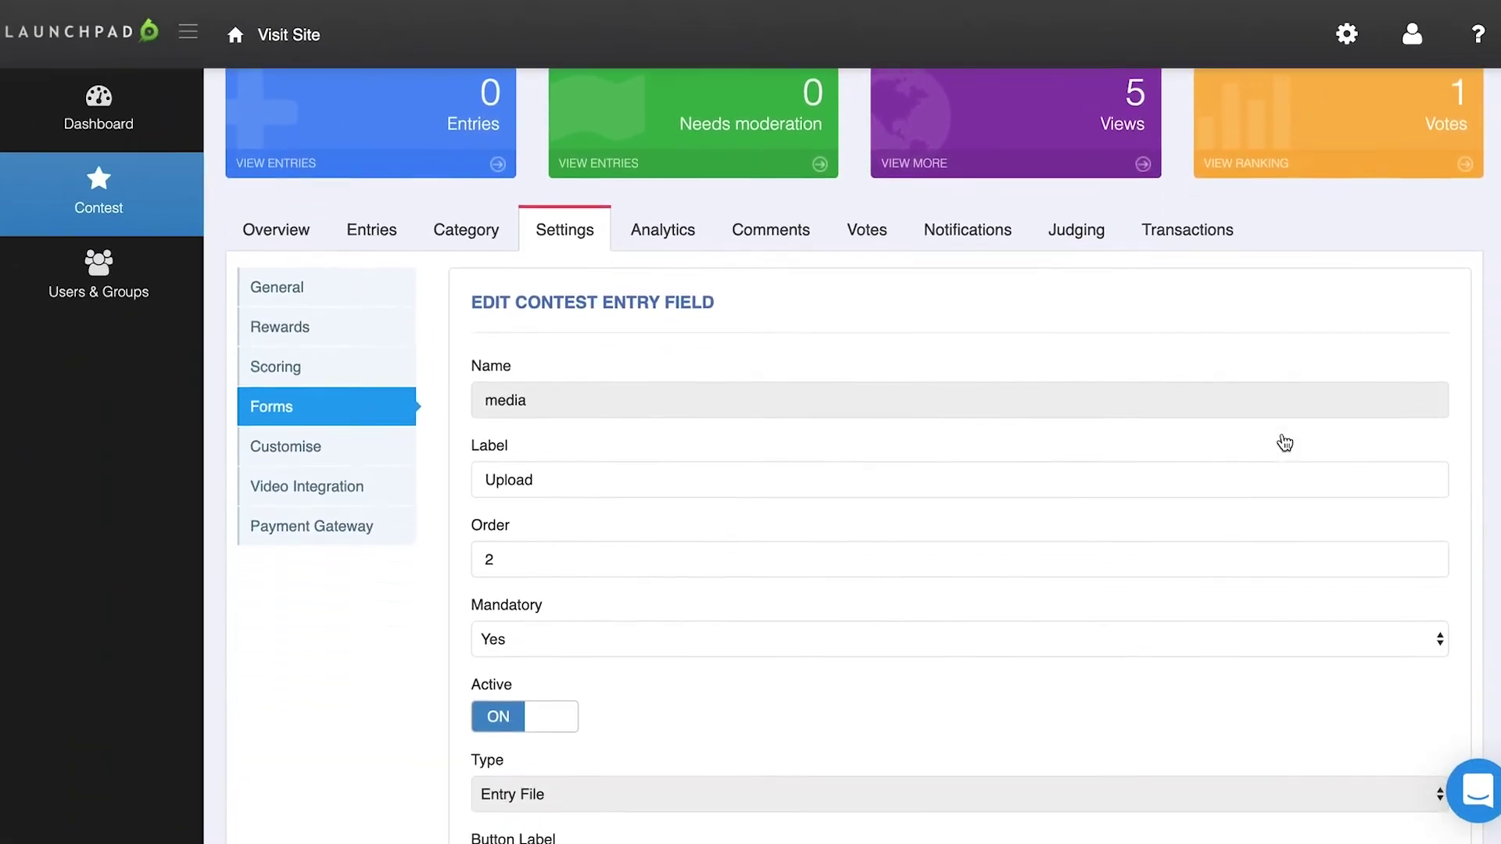
scroll(1286, 443, down, 2)
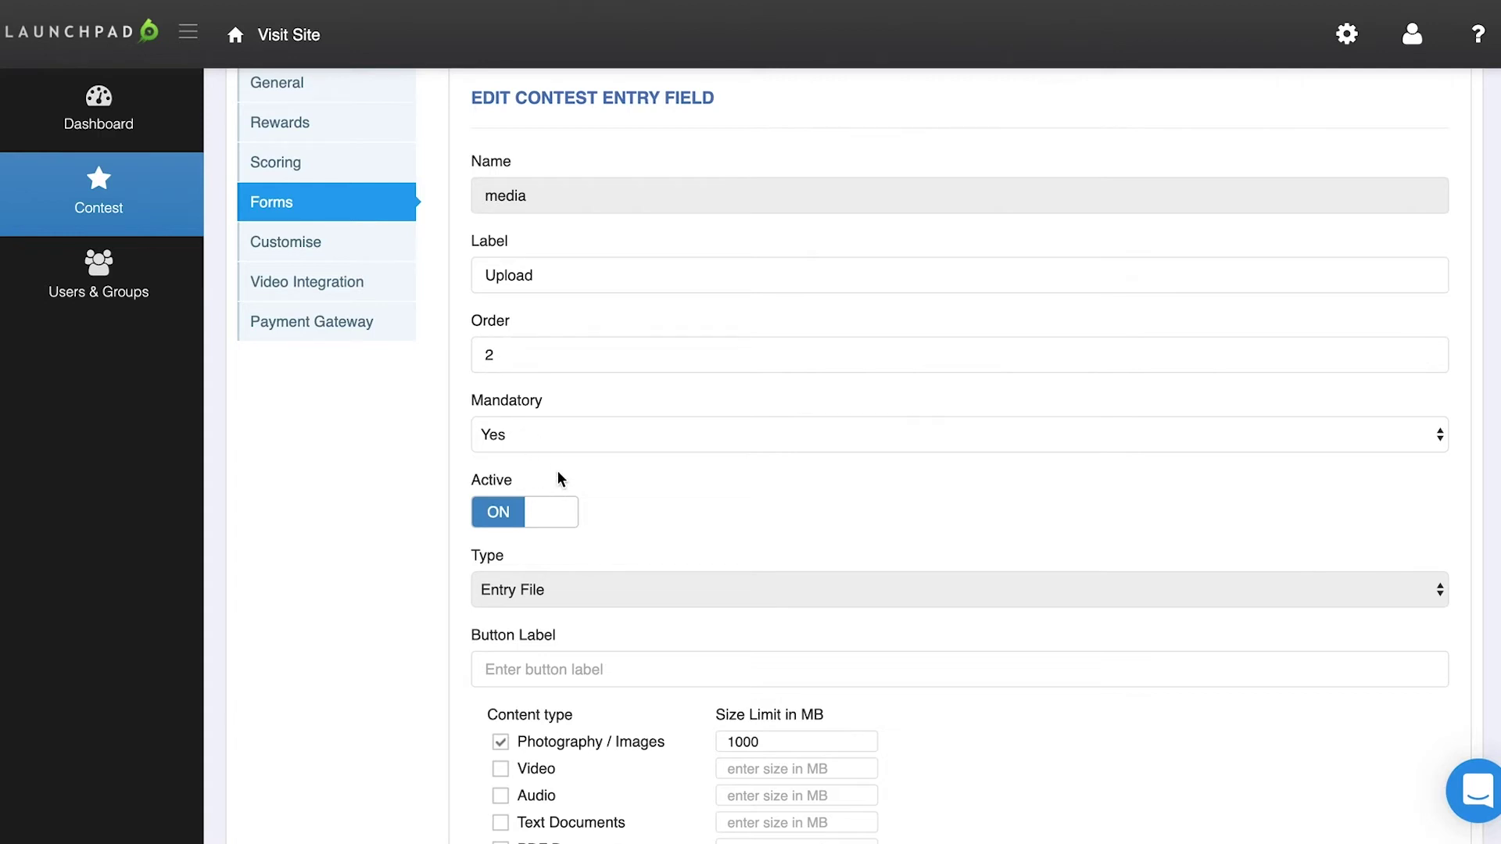
- Review the Upload field's mandatory setting, video file allowance and video size limit
click(551, 435)
click(552, 436)
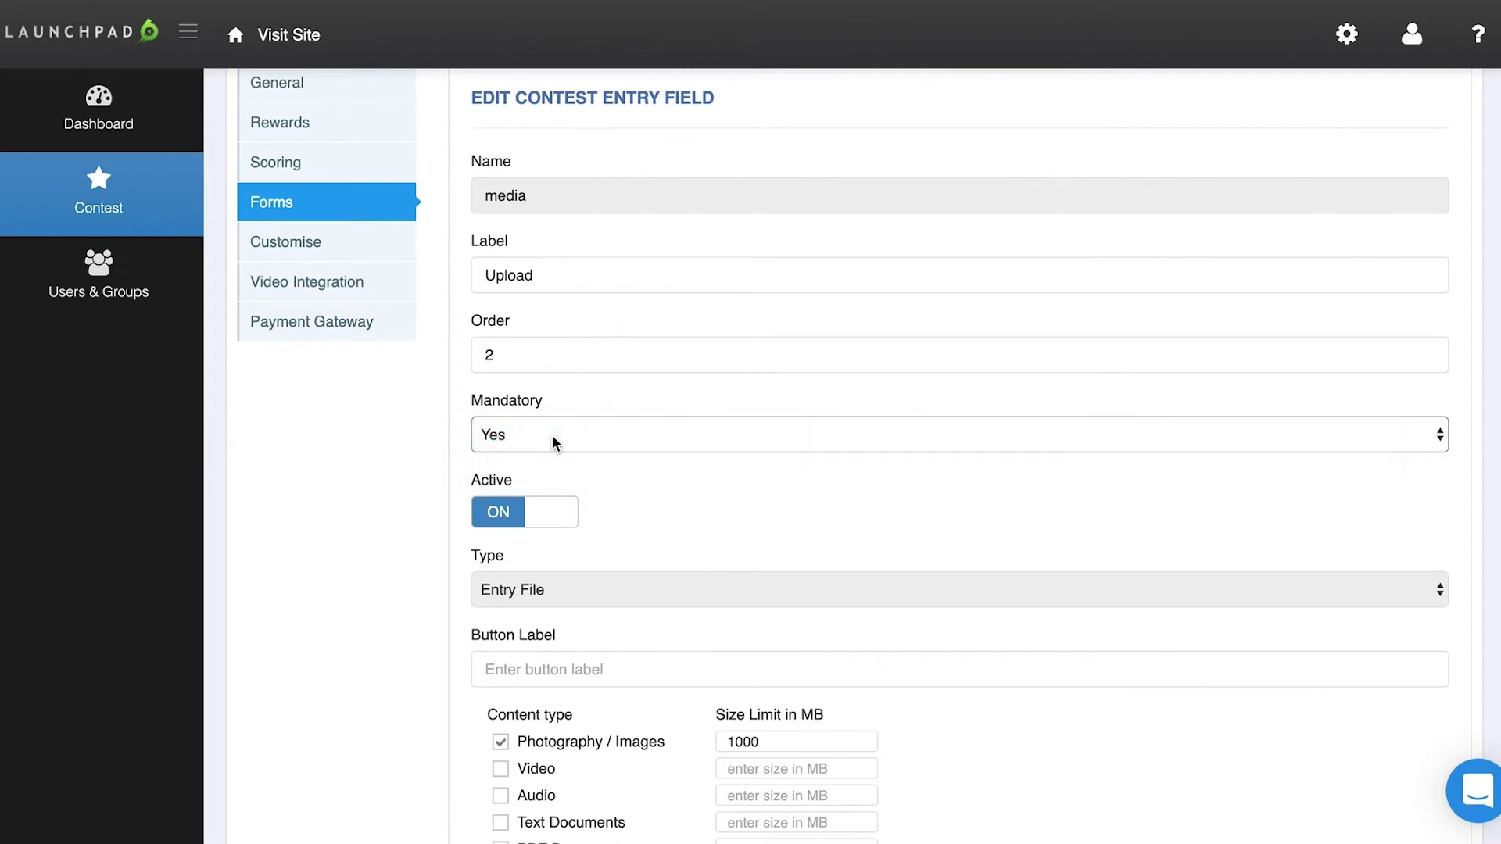
scroll(643, 496, down, 3)
scroll(643, 496, down, 3)
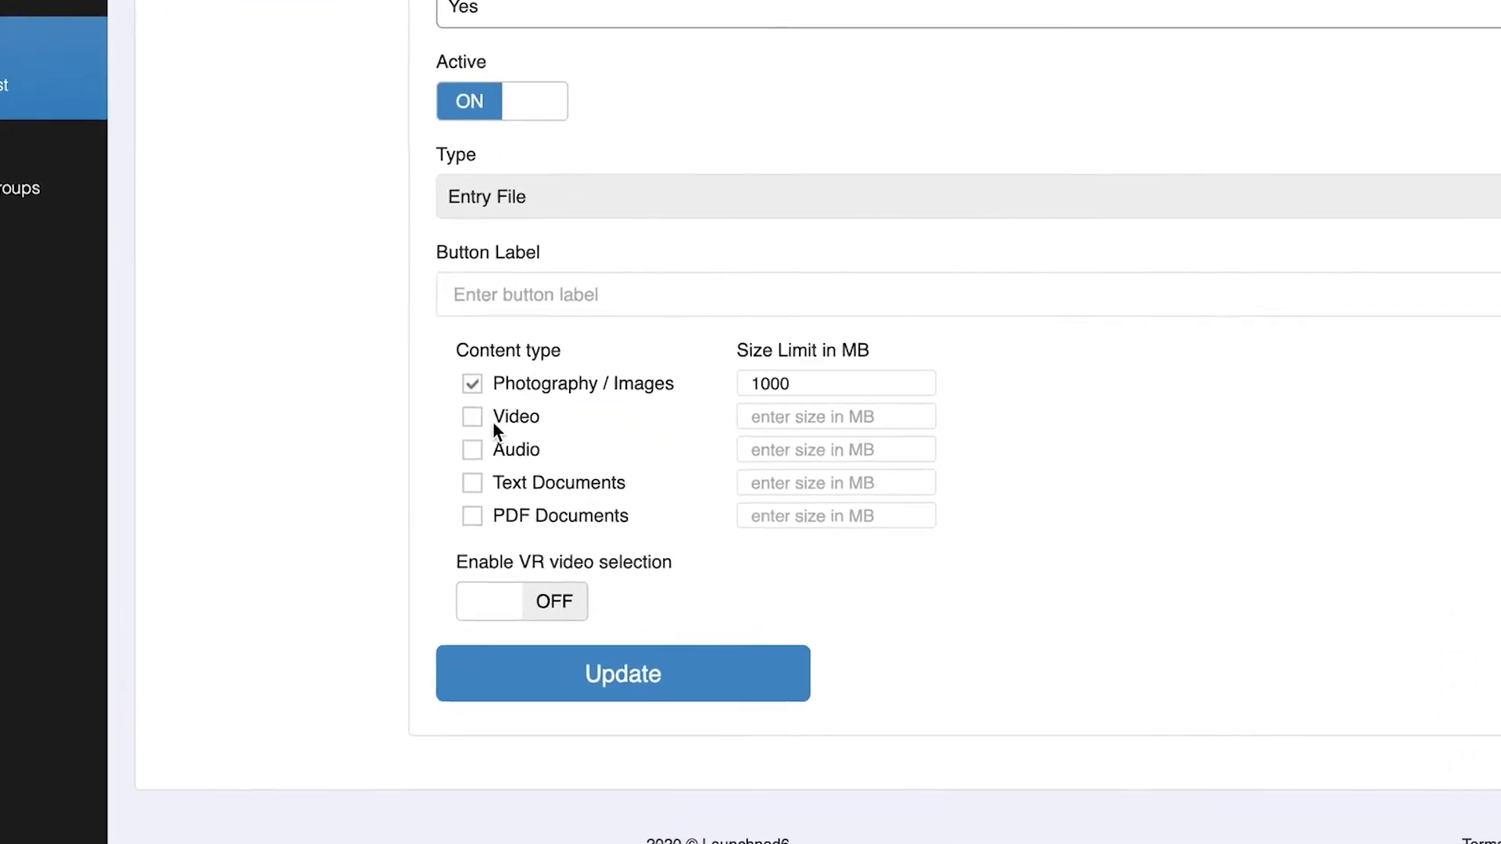
click(433, 333)
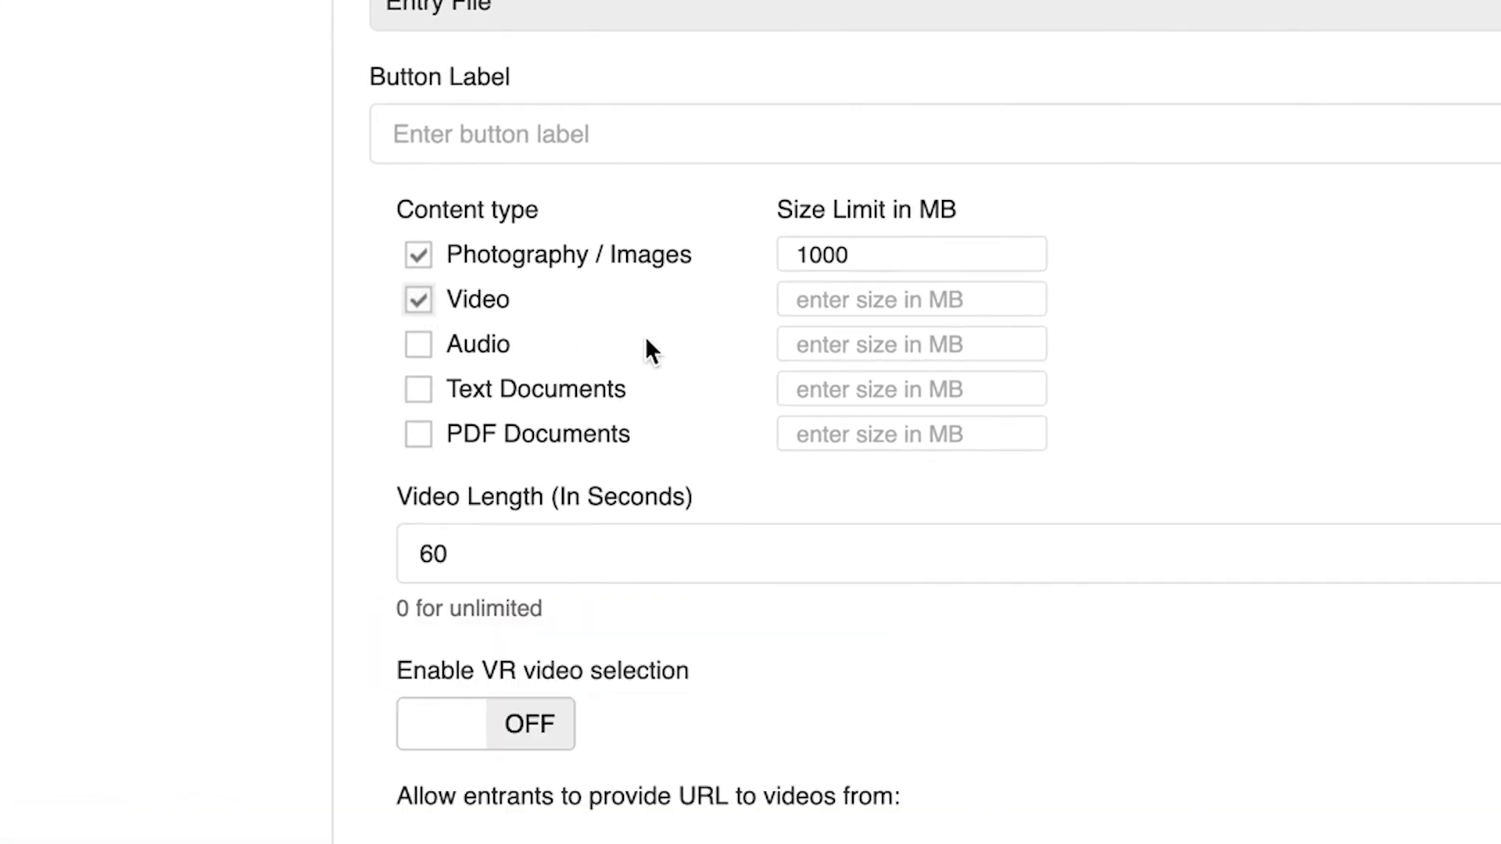
click(837, 307)
text(1000)
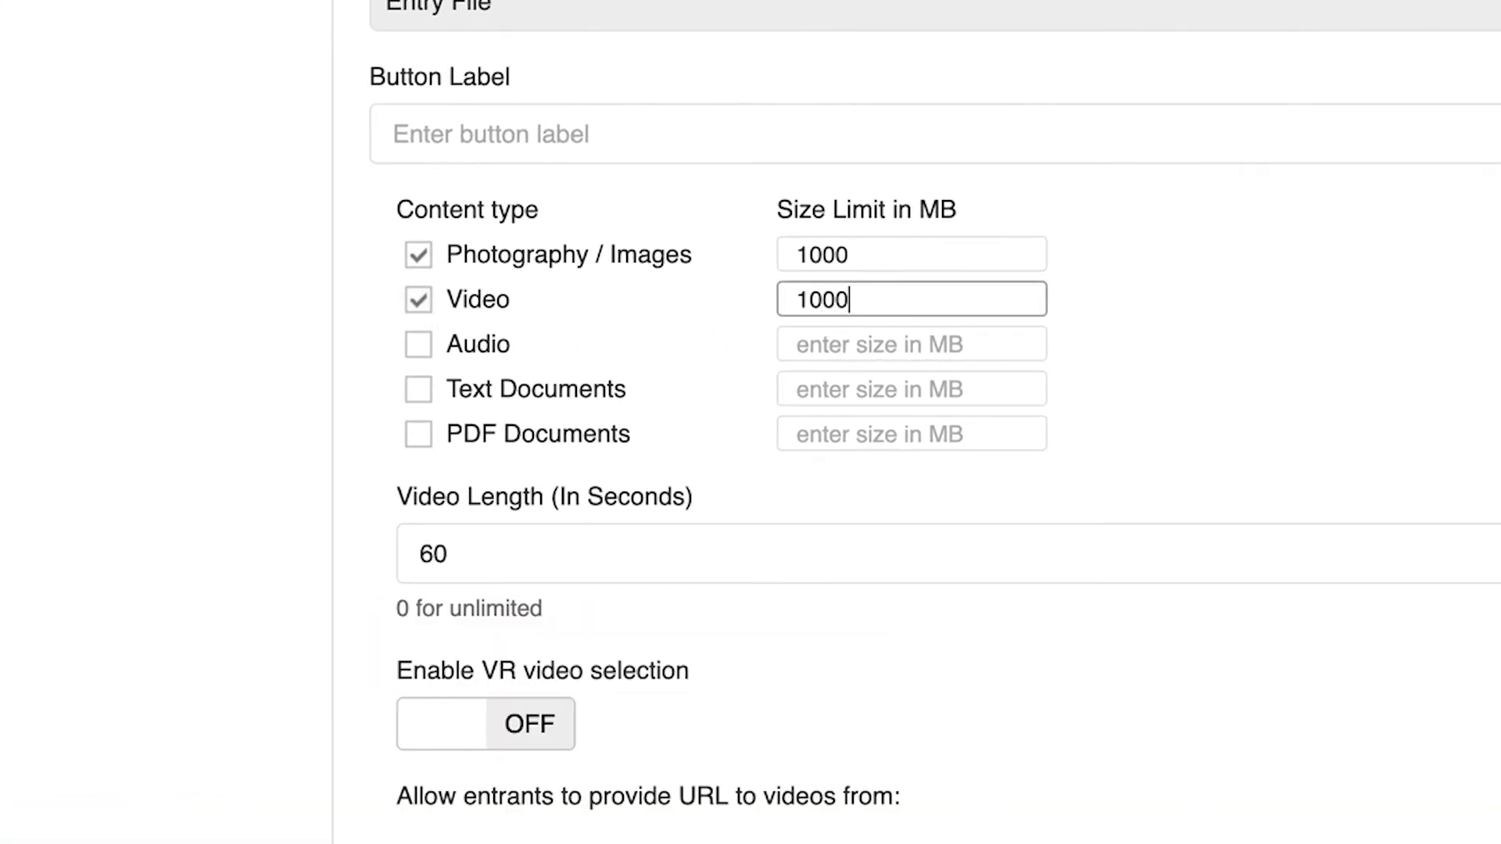
- Check the maximum video length, enable VR video selection and YouTube links, and update the field
click(492, 549)
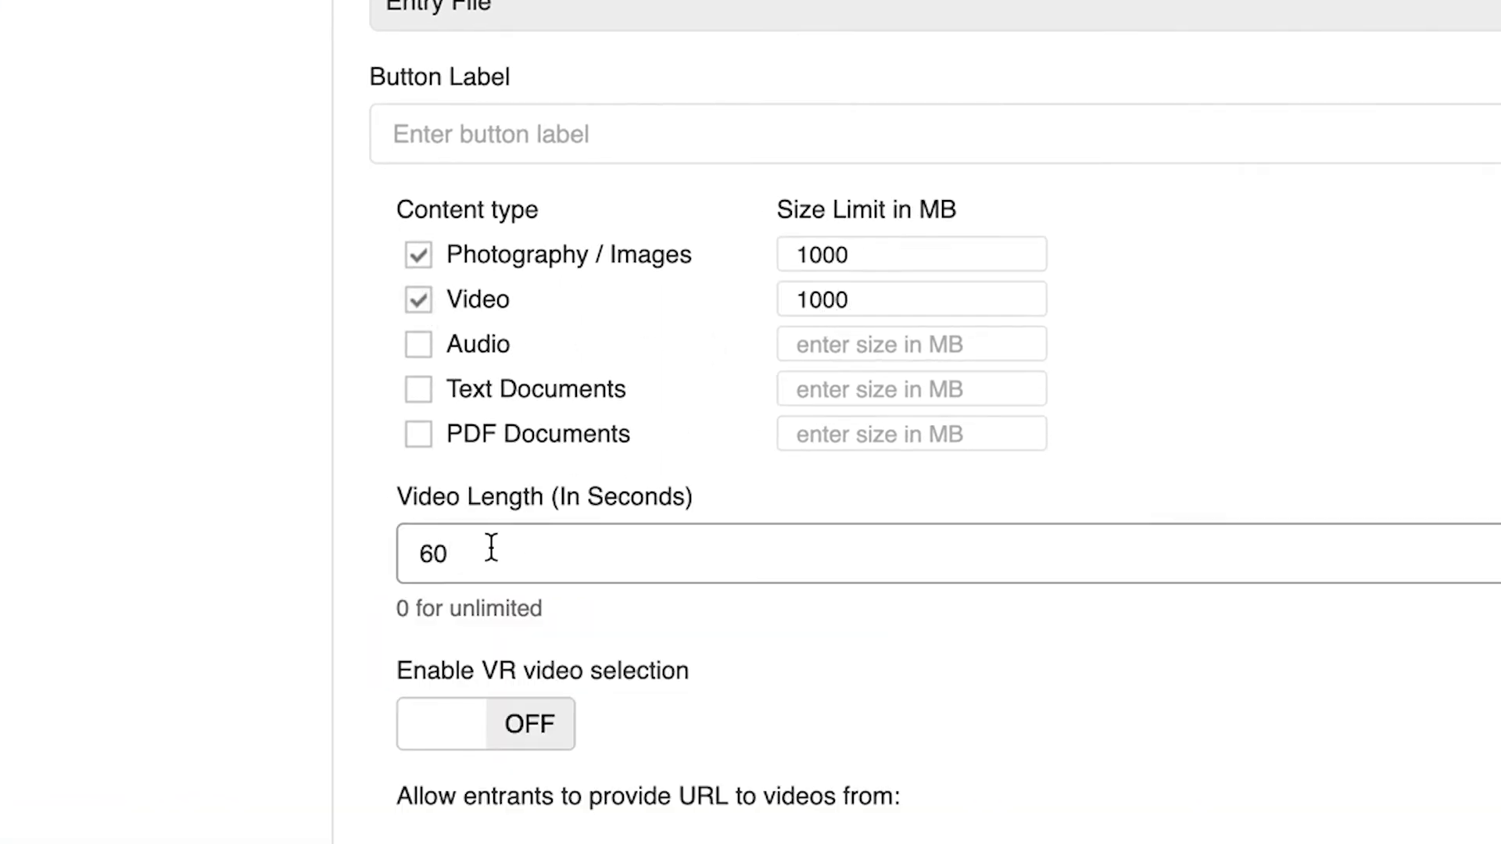
click(521, 727)
scroll(517, 732, down, 3)
scroll(516, 734, down, 2)
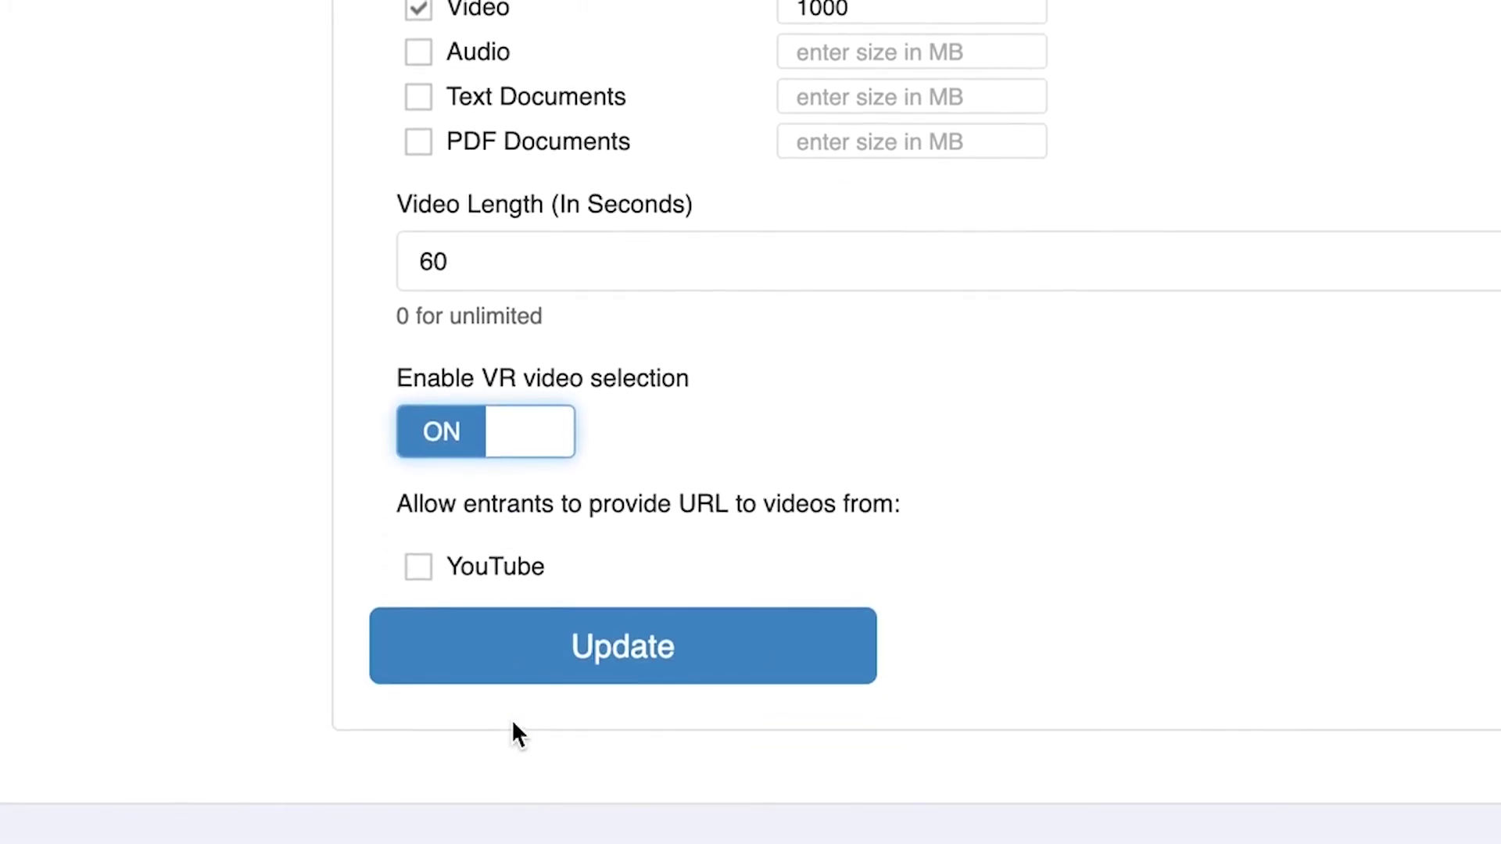
click(419, 572)
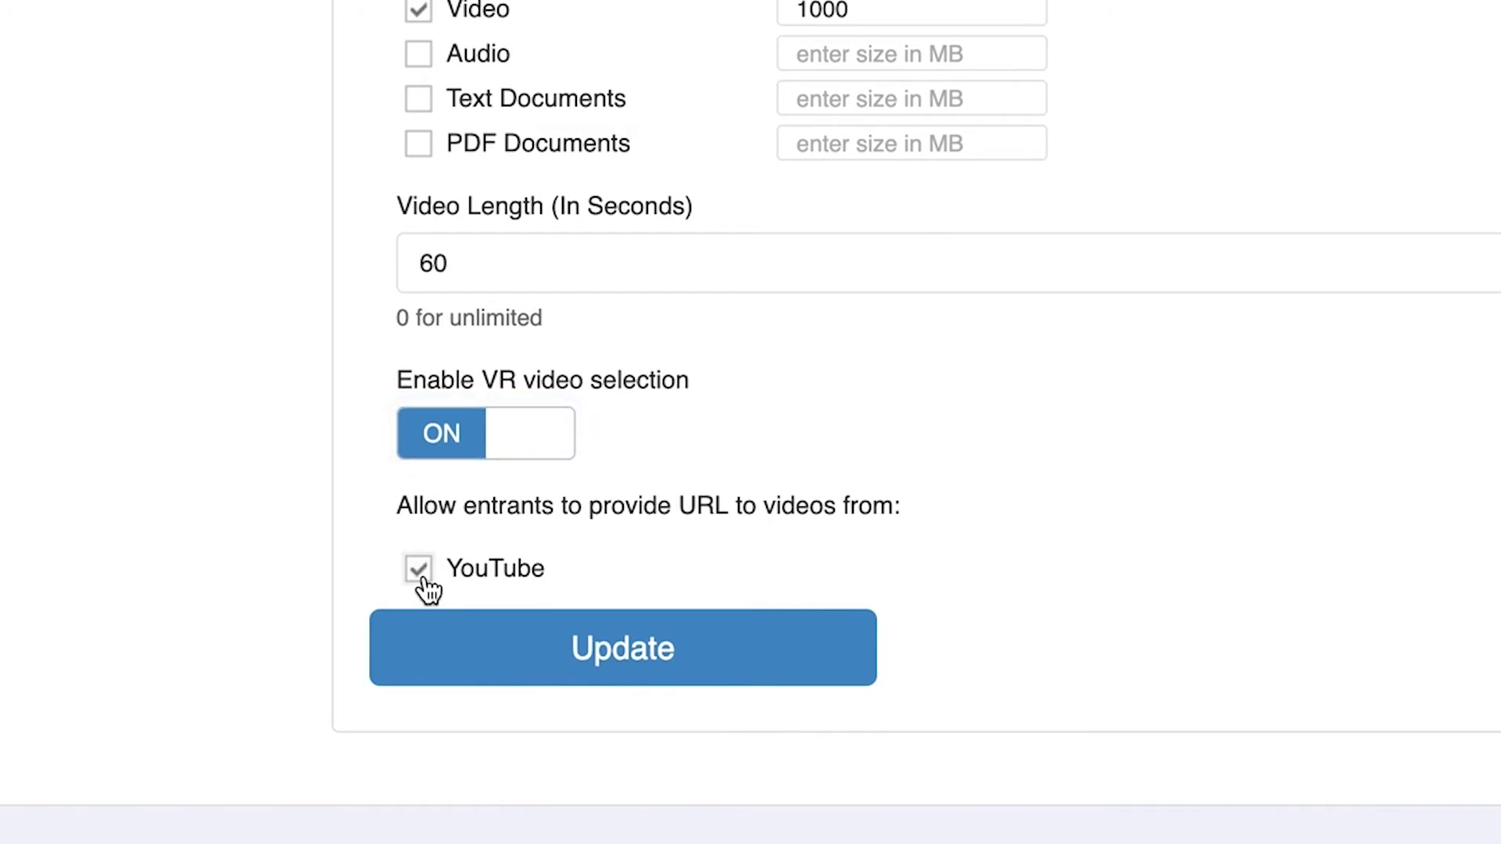
click(646, 665)
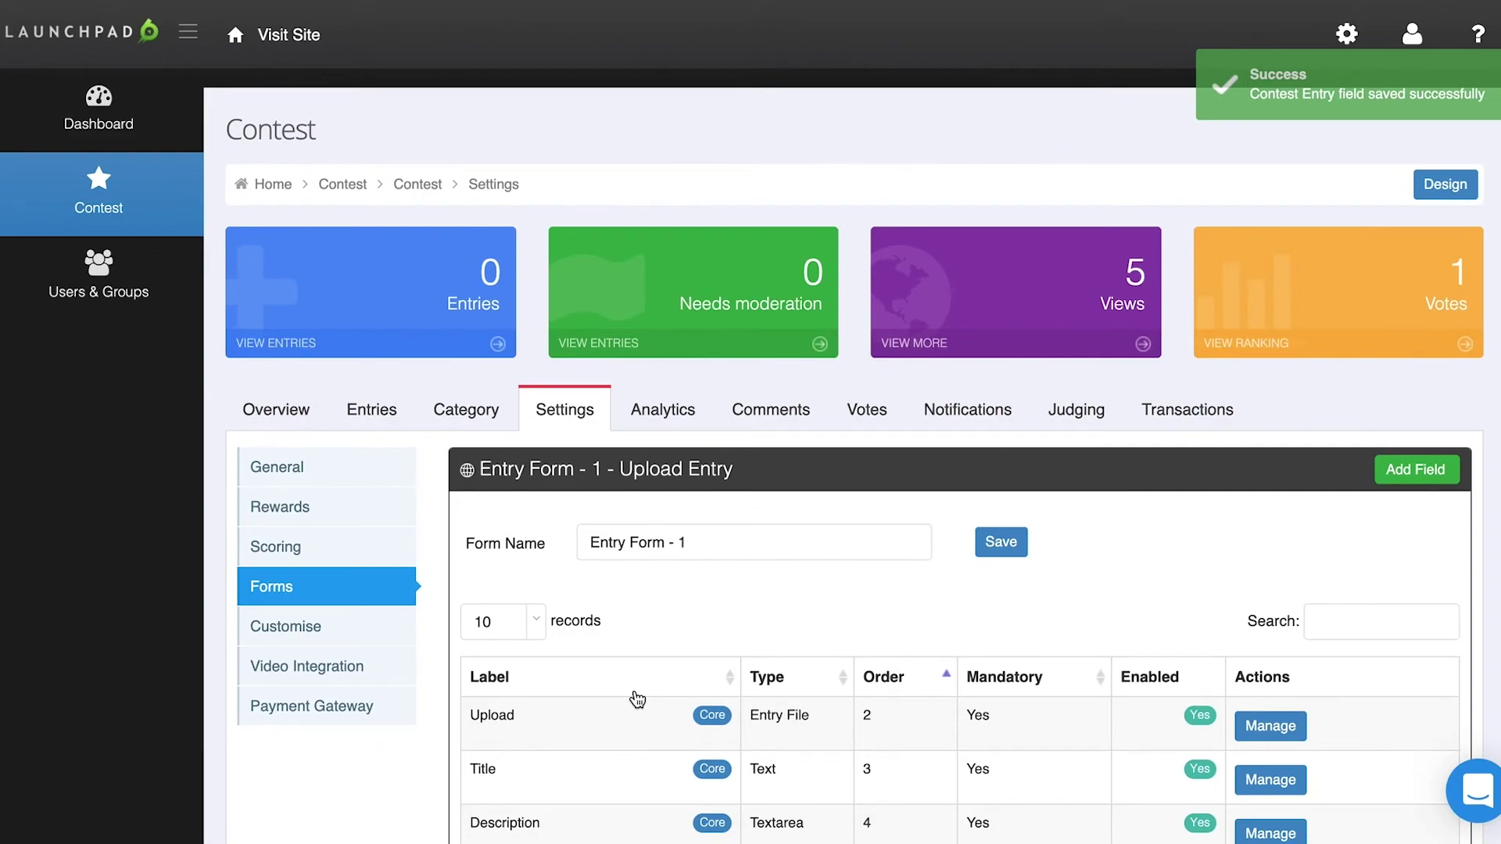
scroll(637, 700, down, 3)
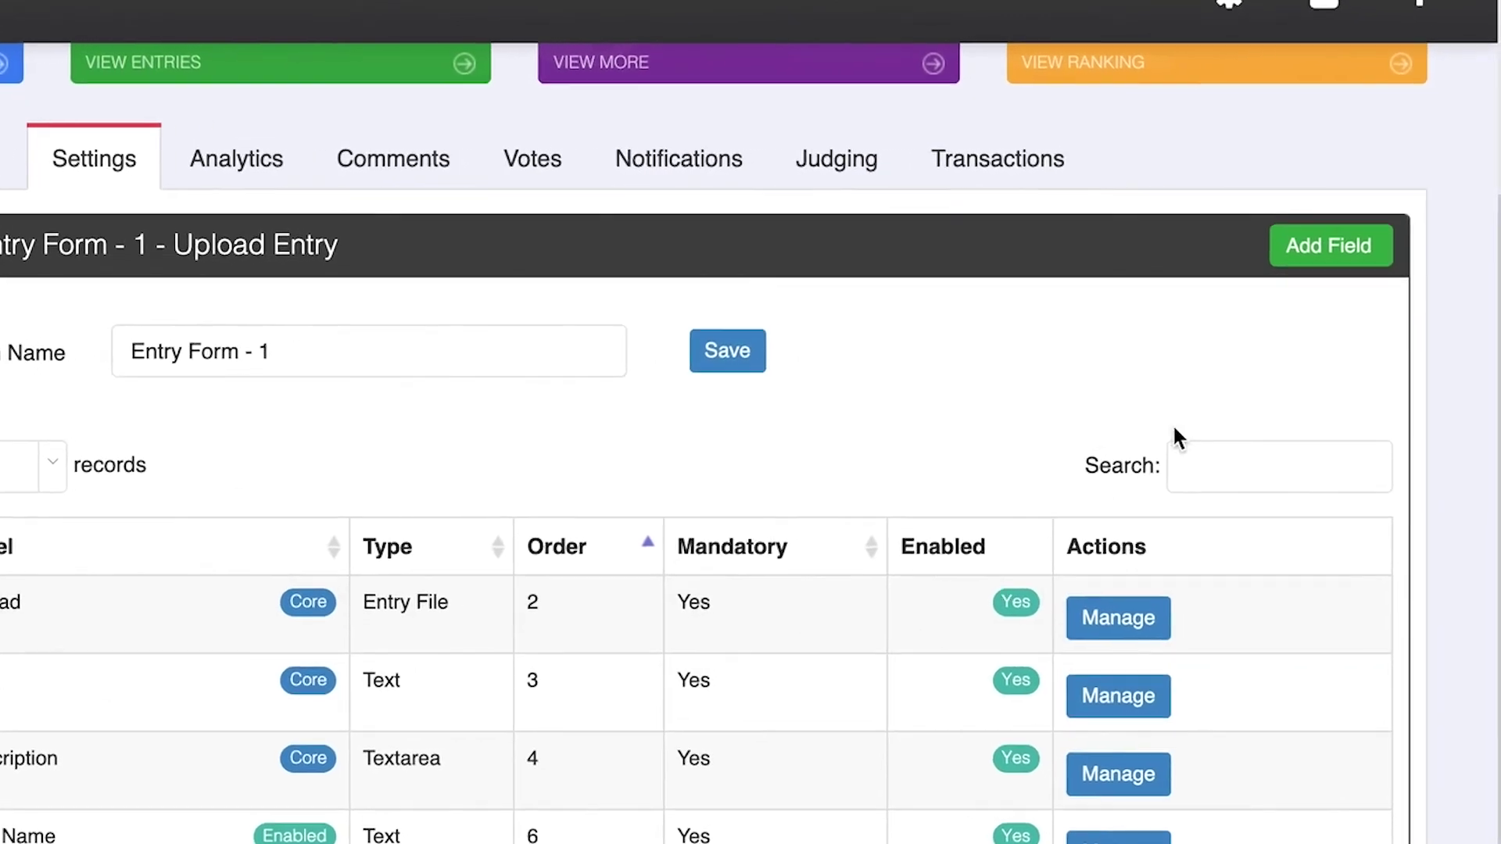
- Create and save an active, public Text field labelled 'My new field'
click(1332, 248)
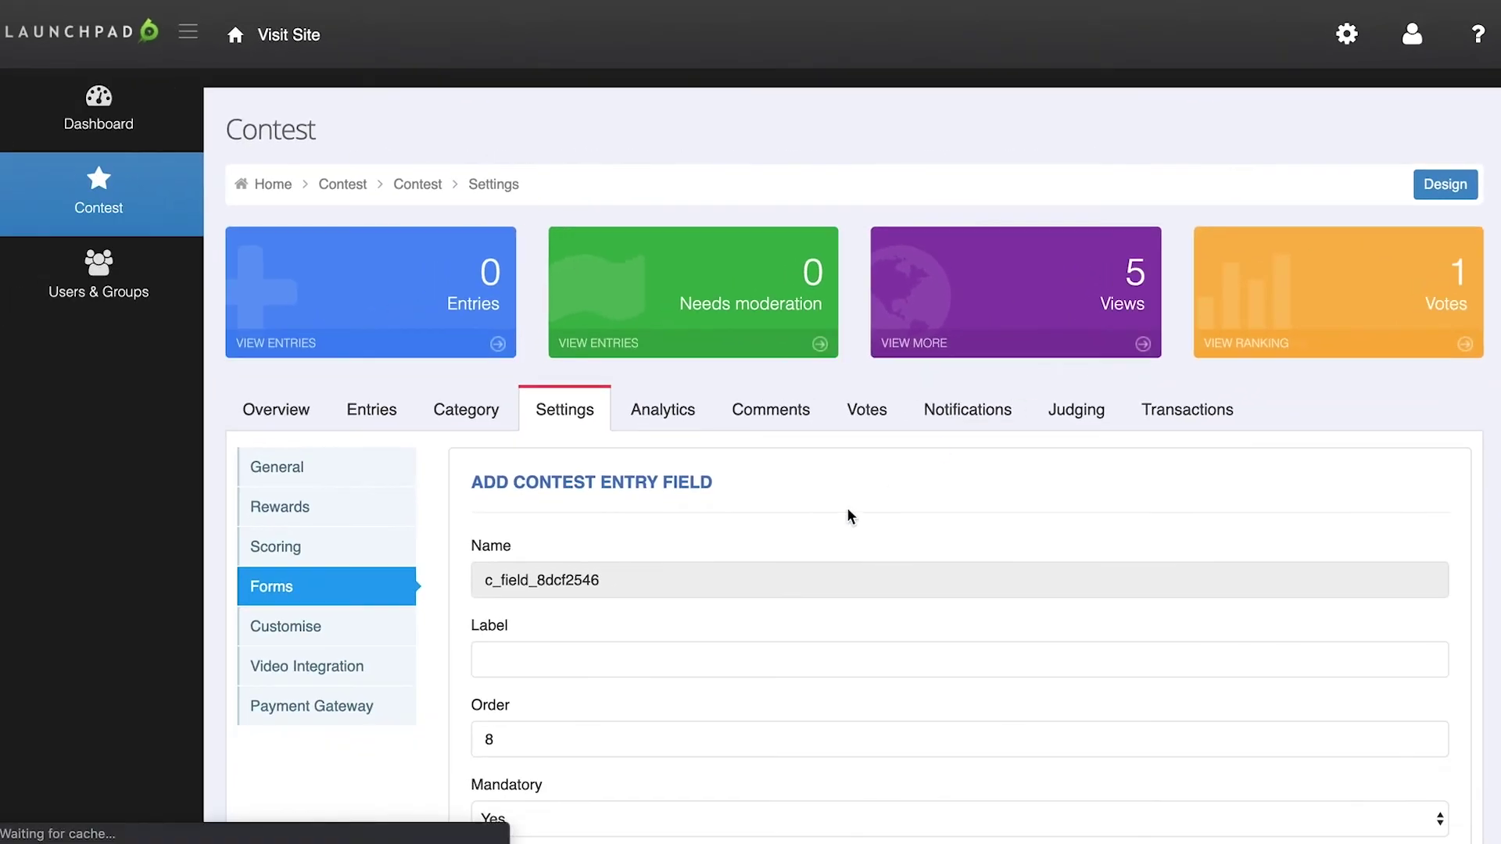
click(711, 659)
text(My)
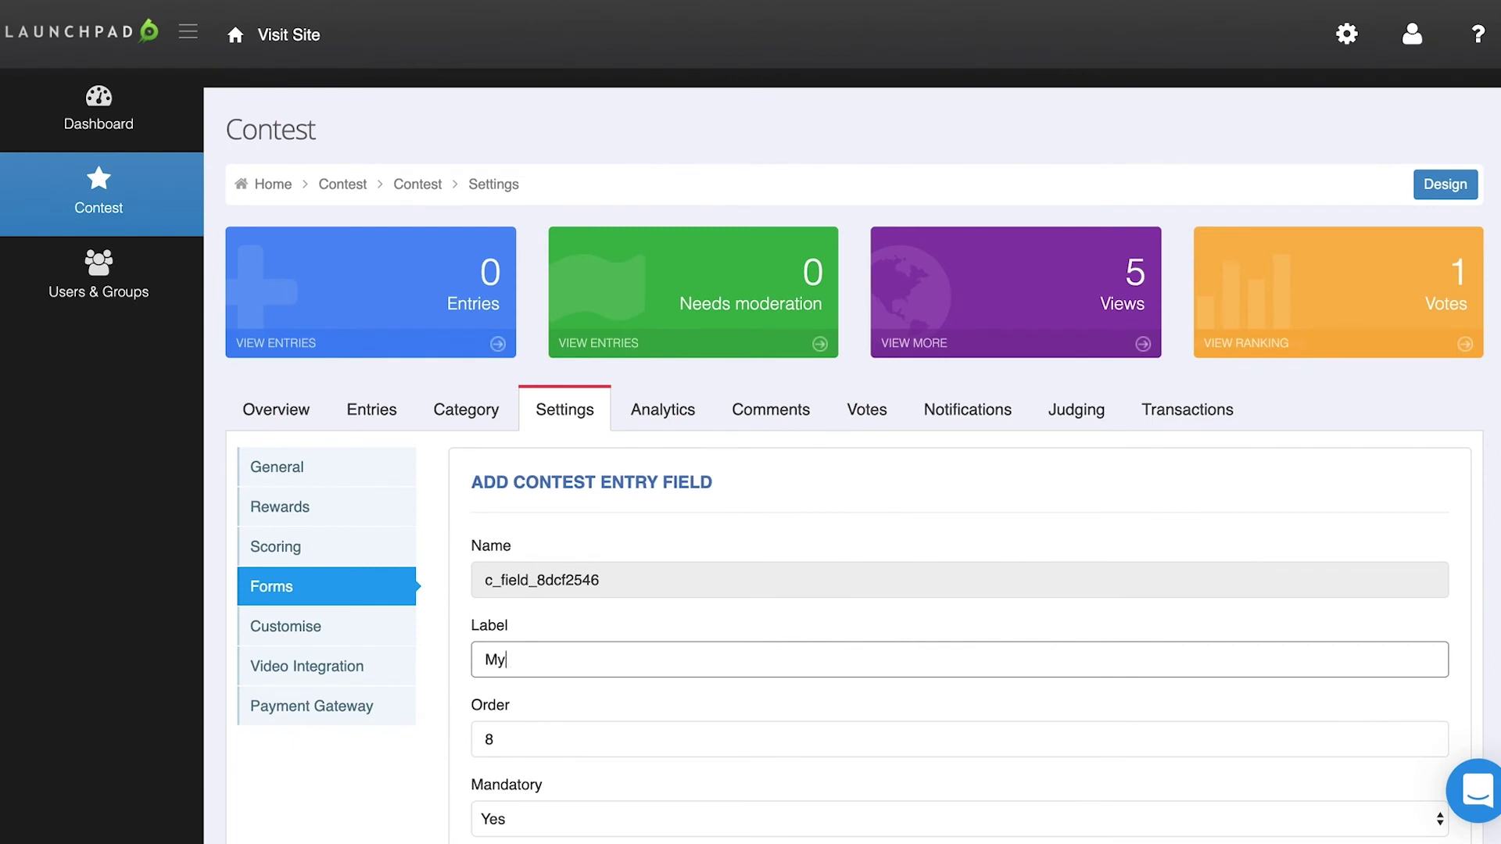
text( new field)
scroll(678, 654, down, 5)
scroll(678, 654, down, 3)
scroll(678, 655, down, 2)
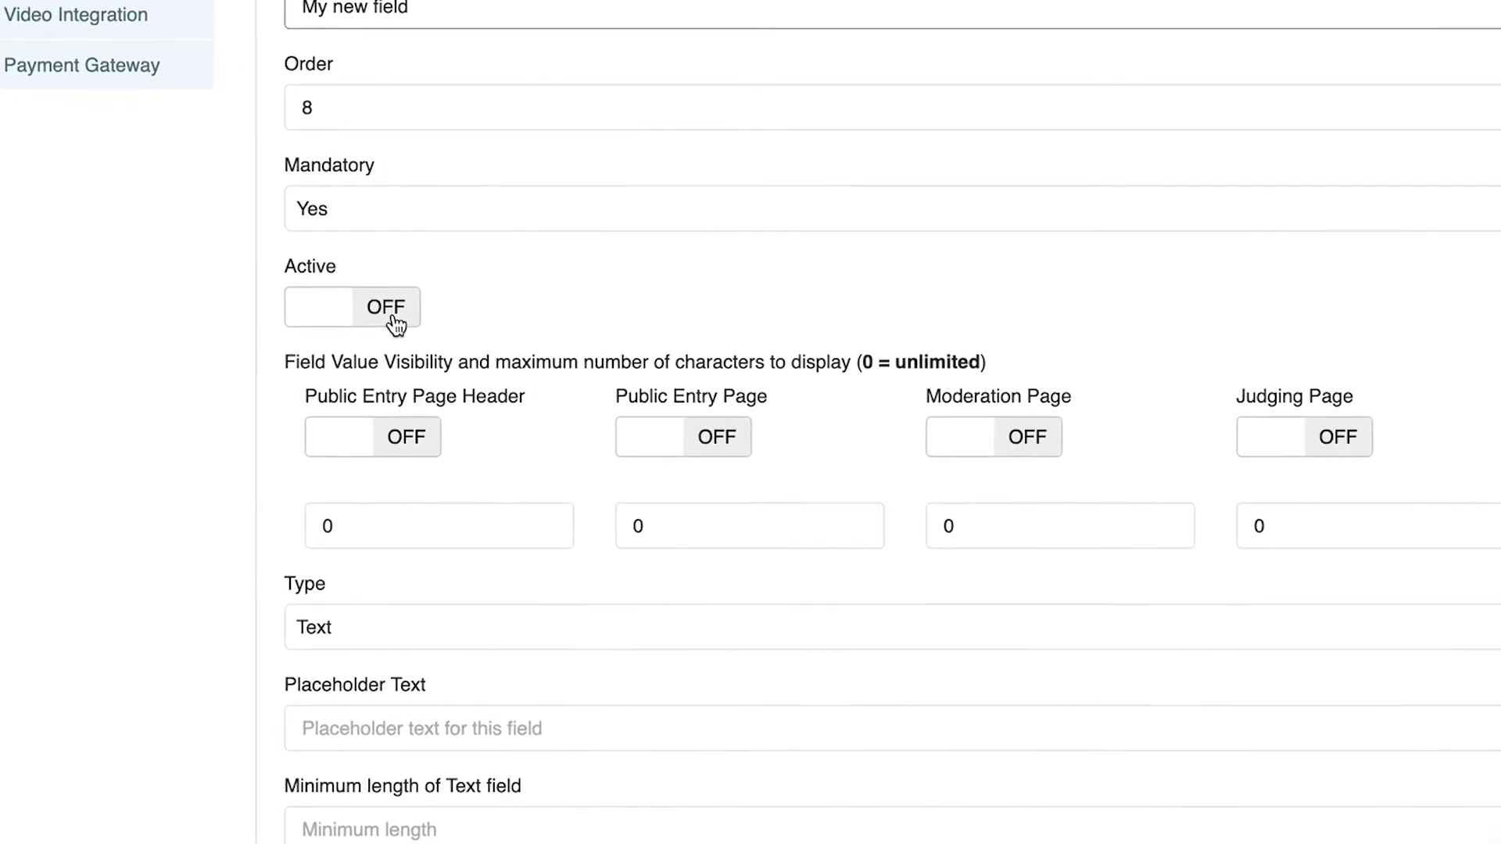
click(396, 316)
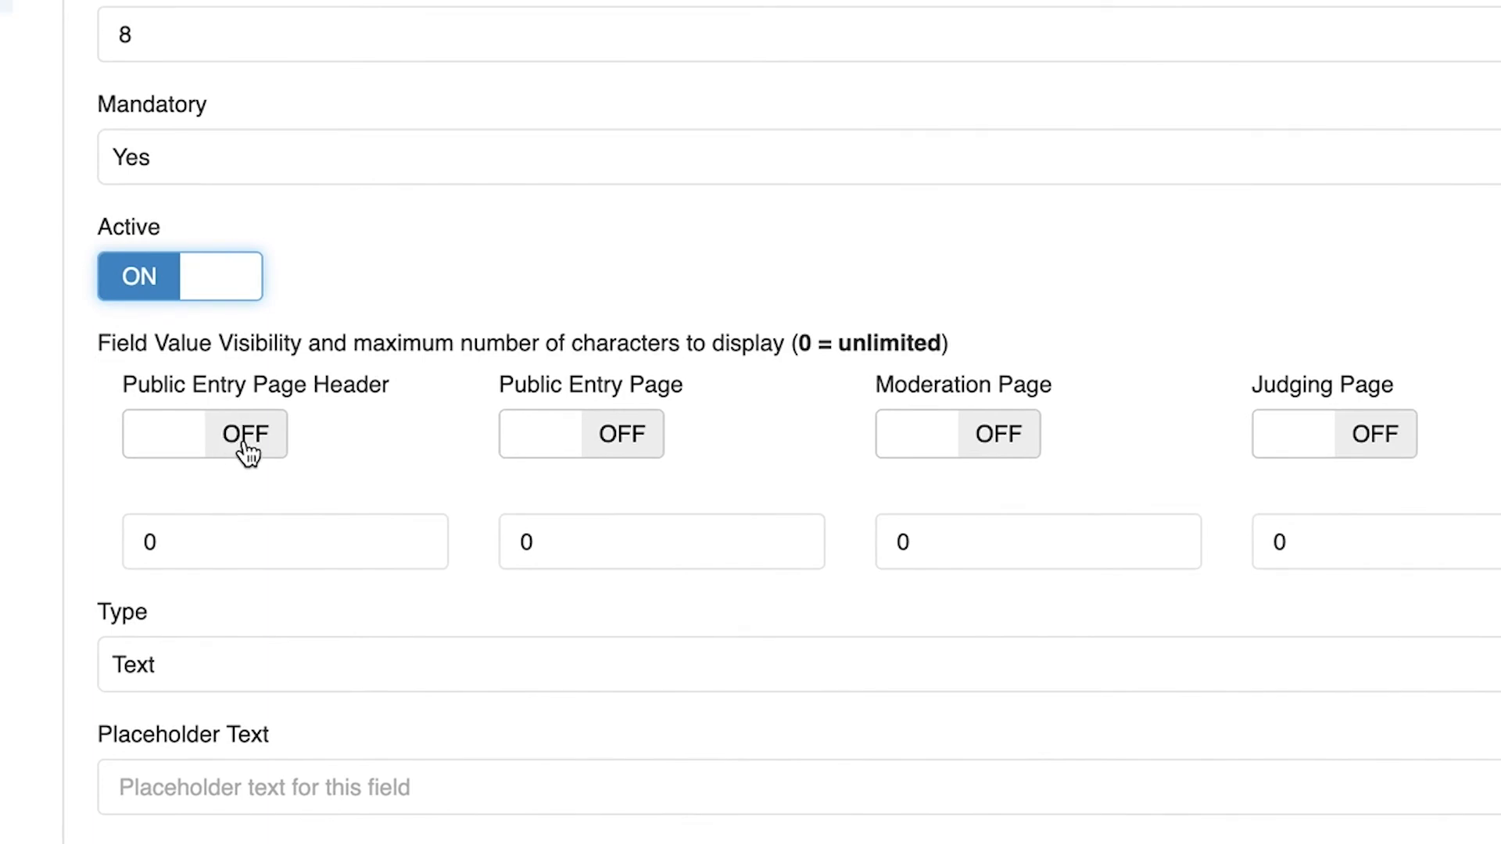
click(612, 446)
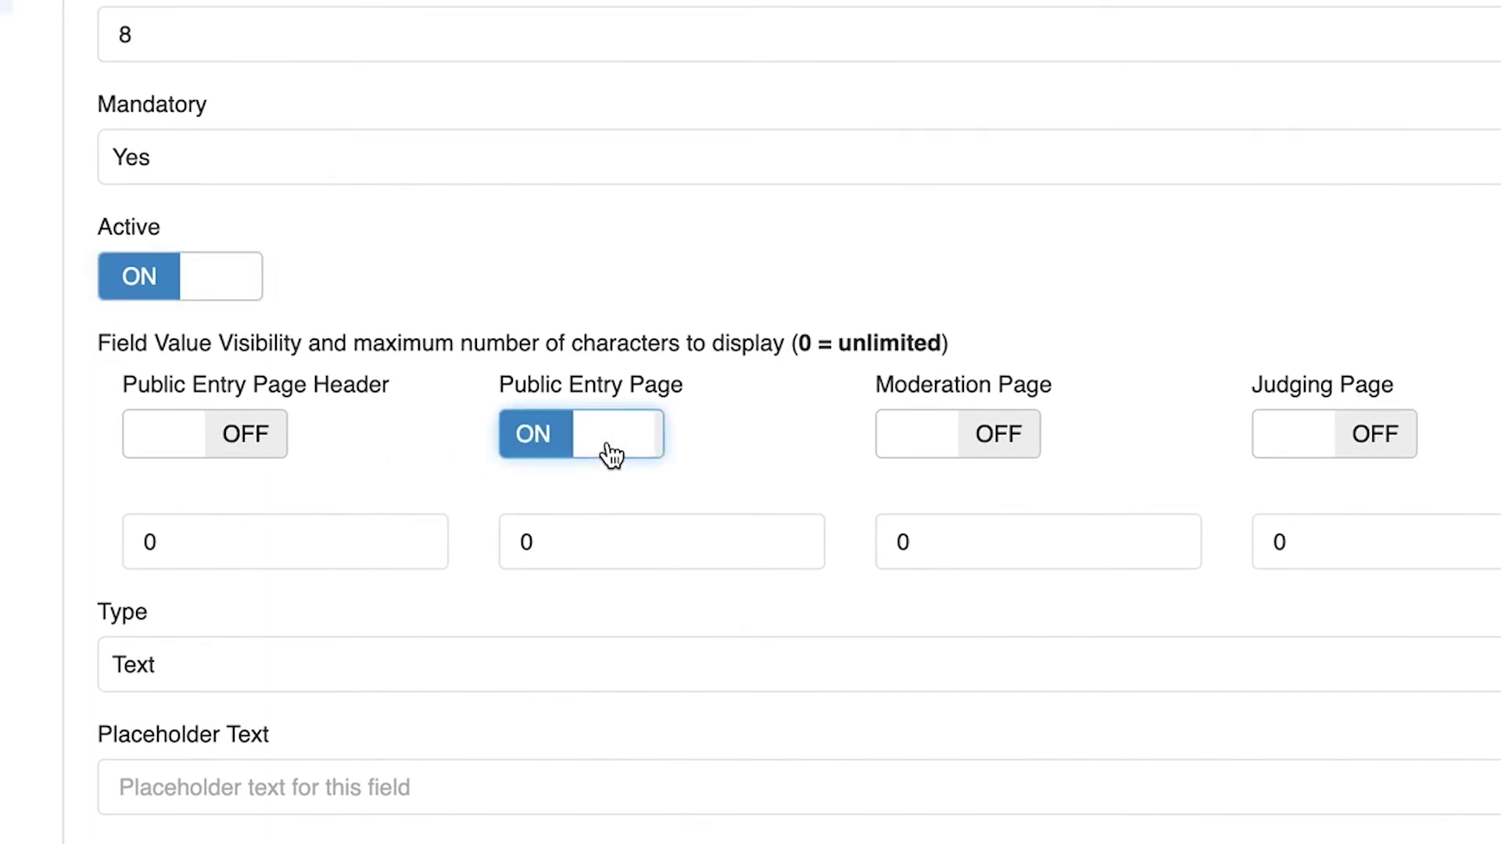
scroll(613, 452, down, 3)
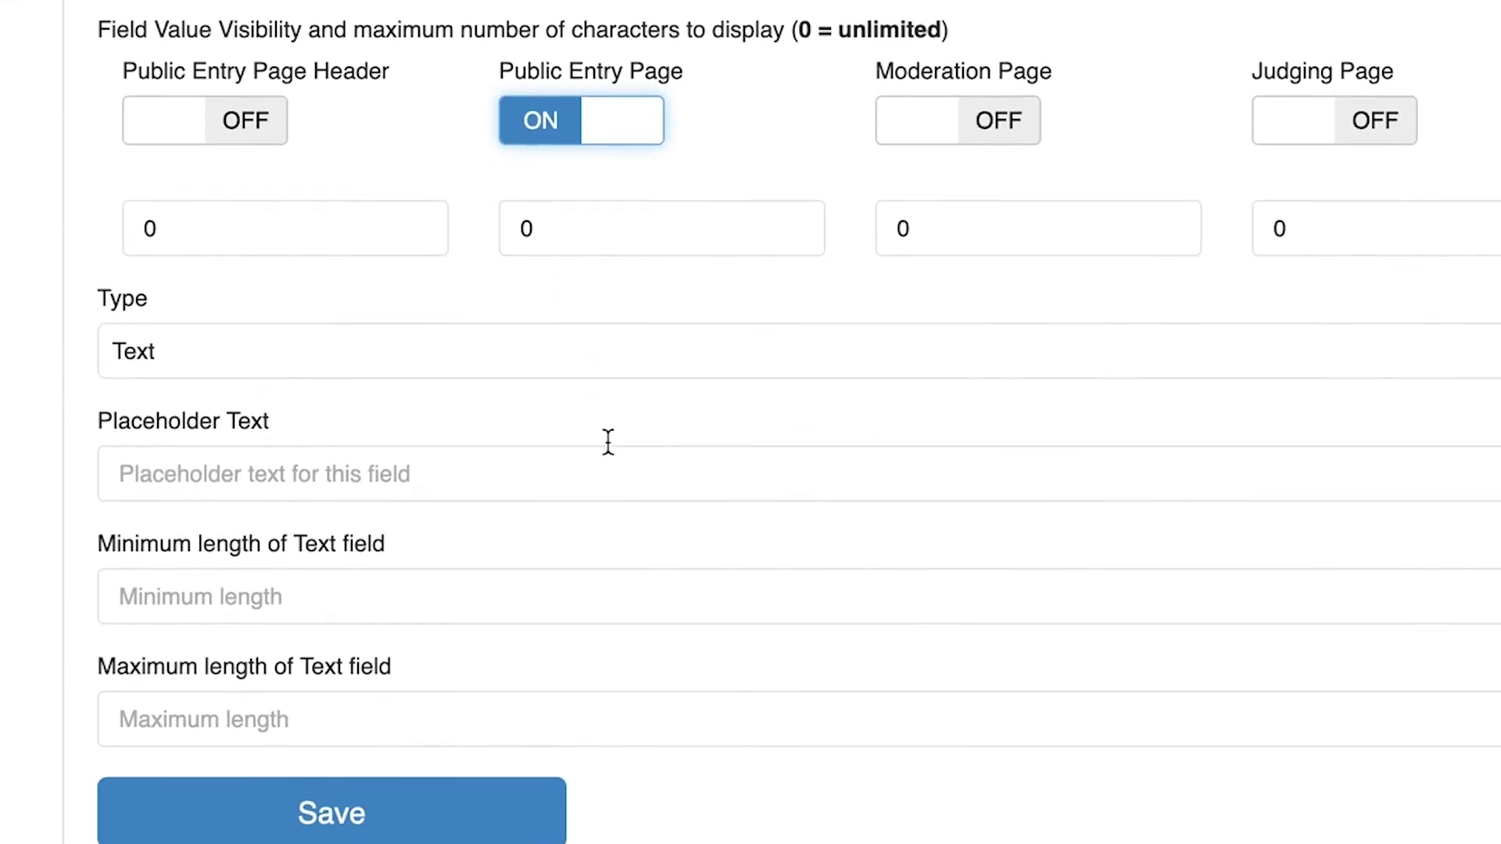
click(510, 367)
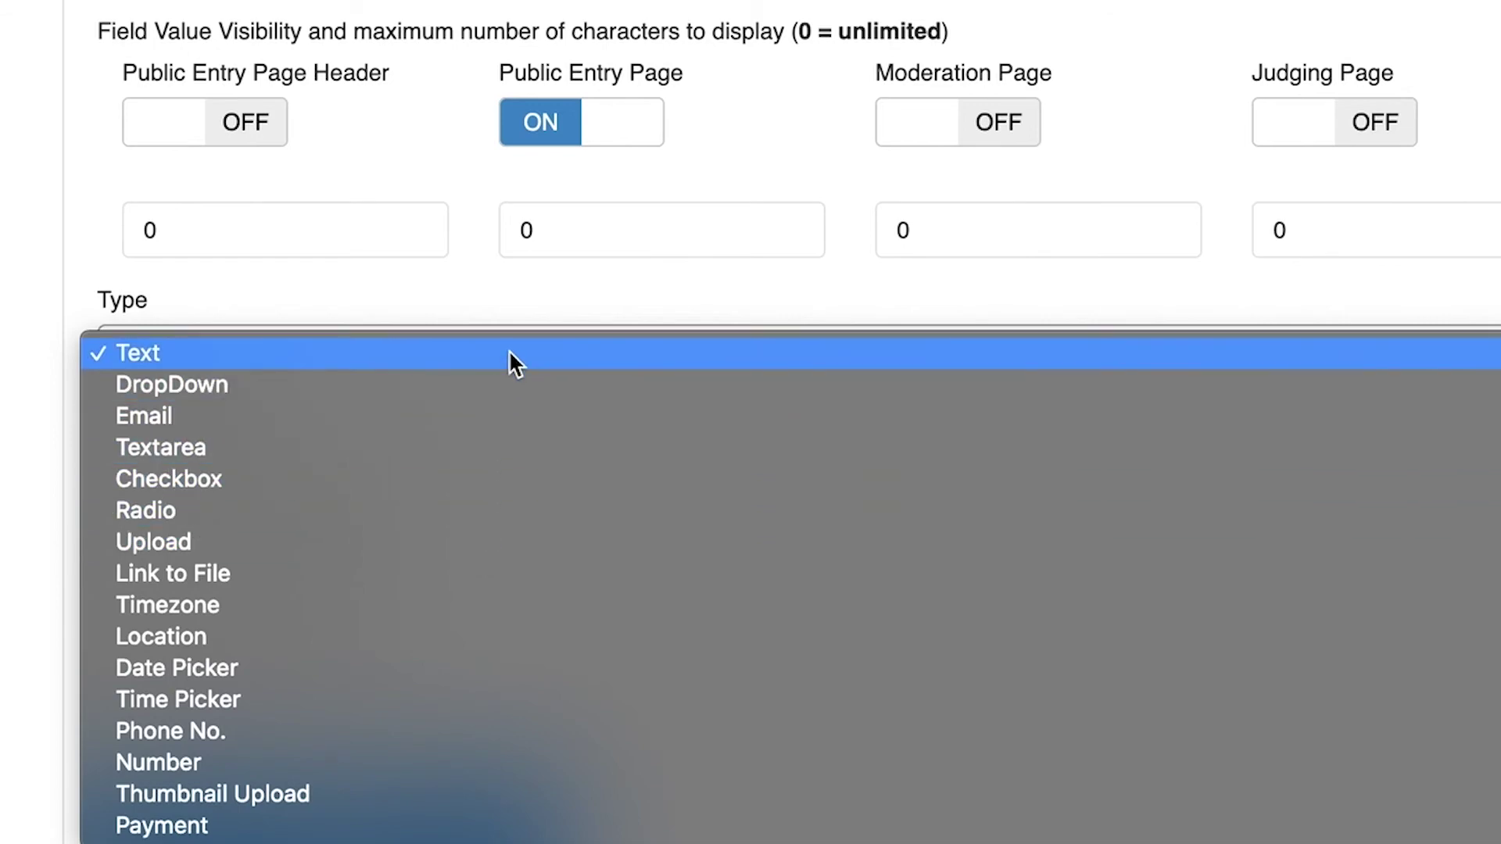
click(510, 358)
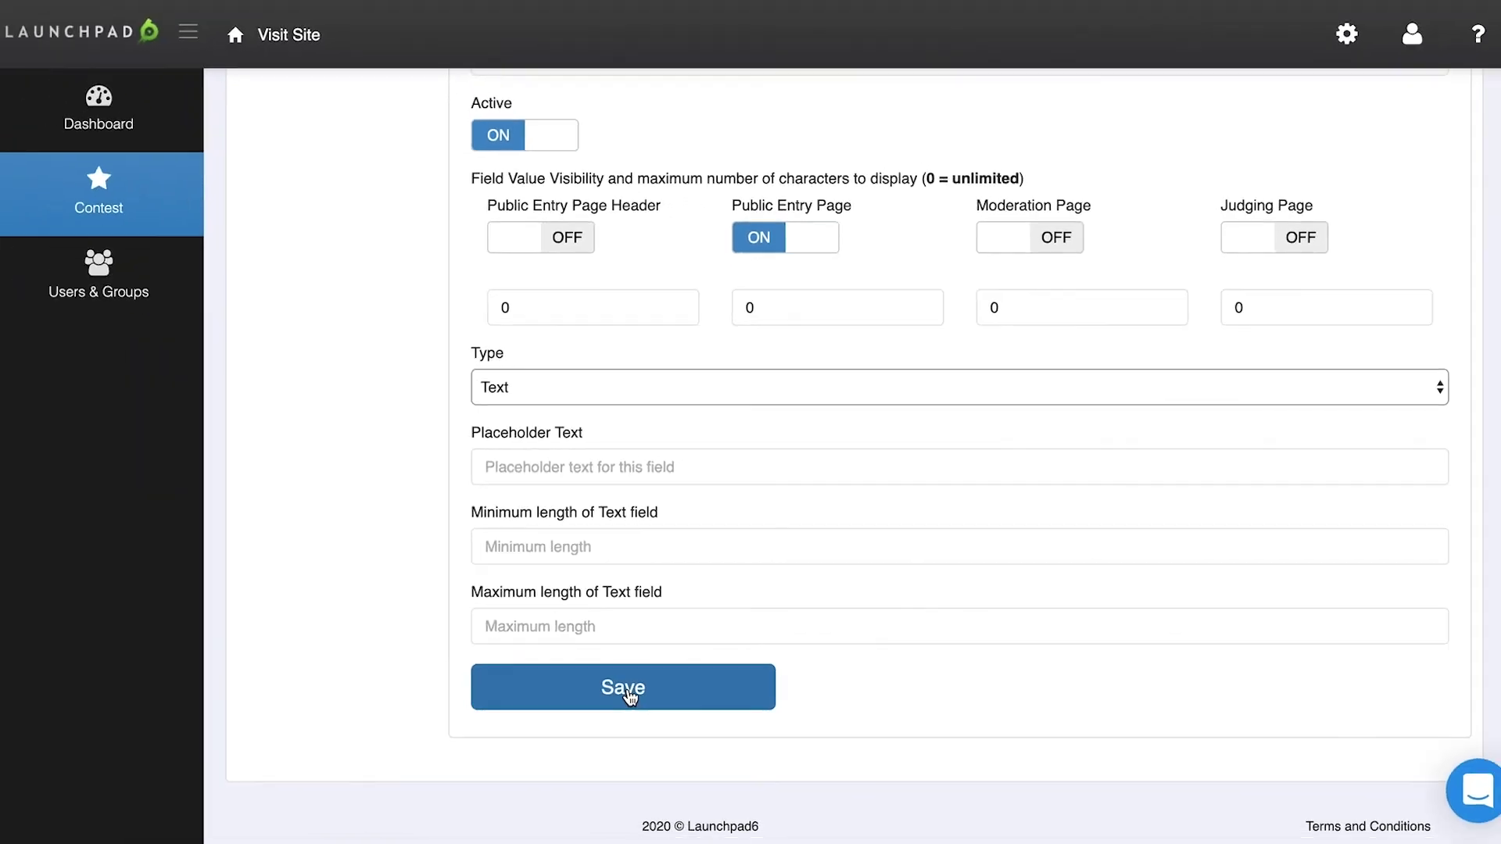
click(632, 693)
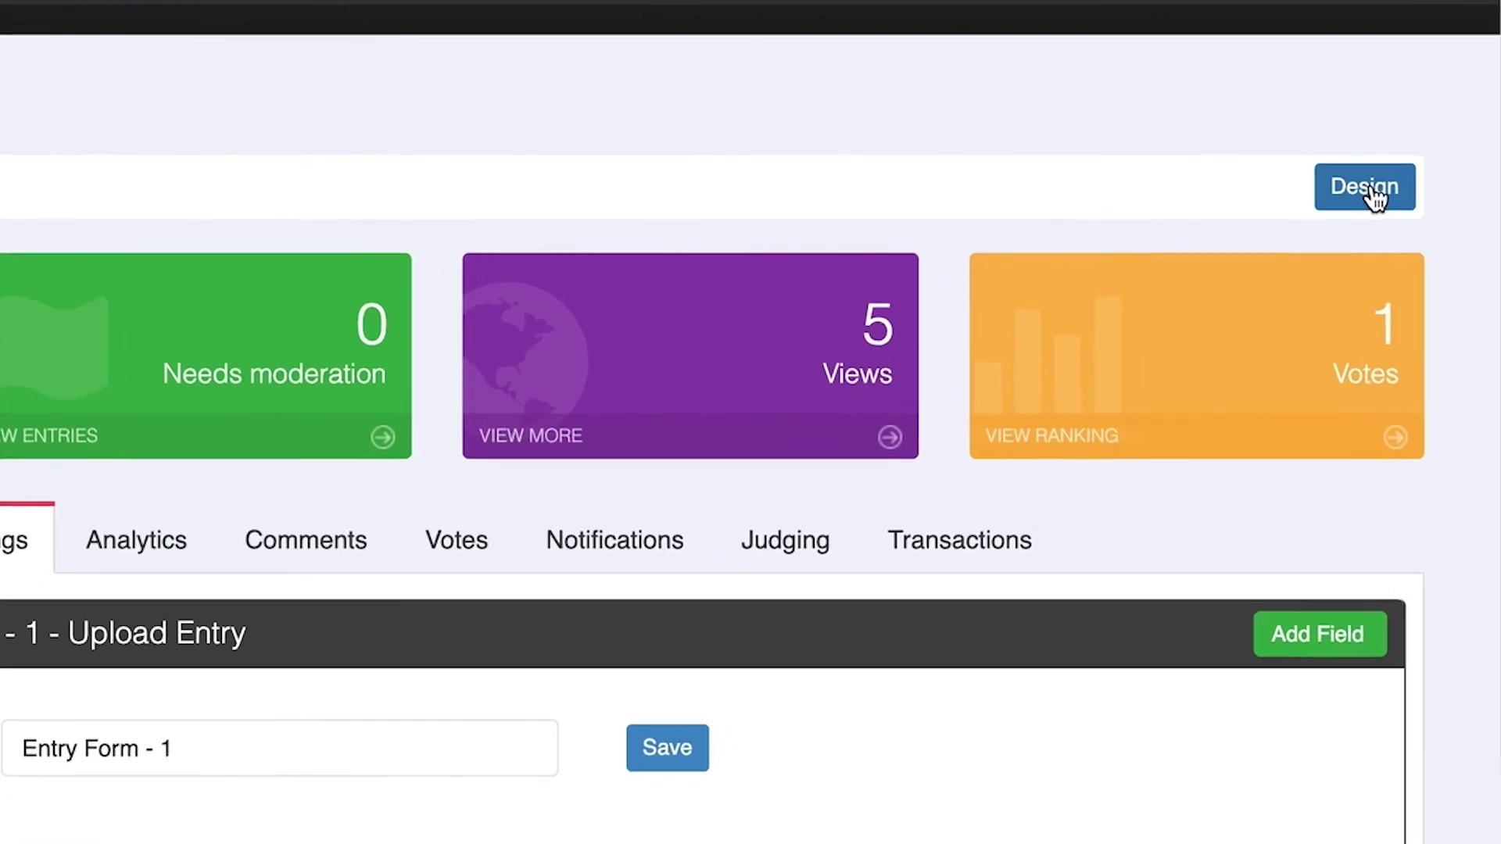
- Open the My Contest design template to preview its Enter Competition page
click(1374, 196)
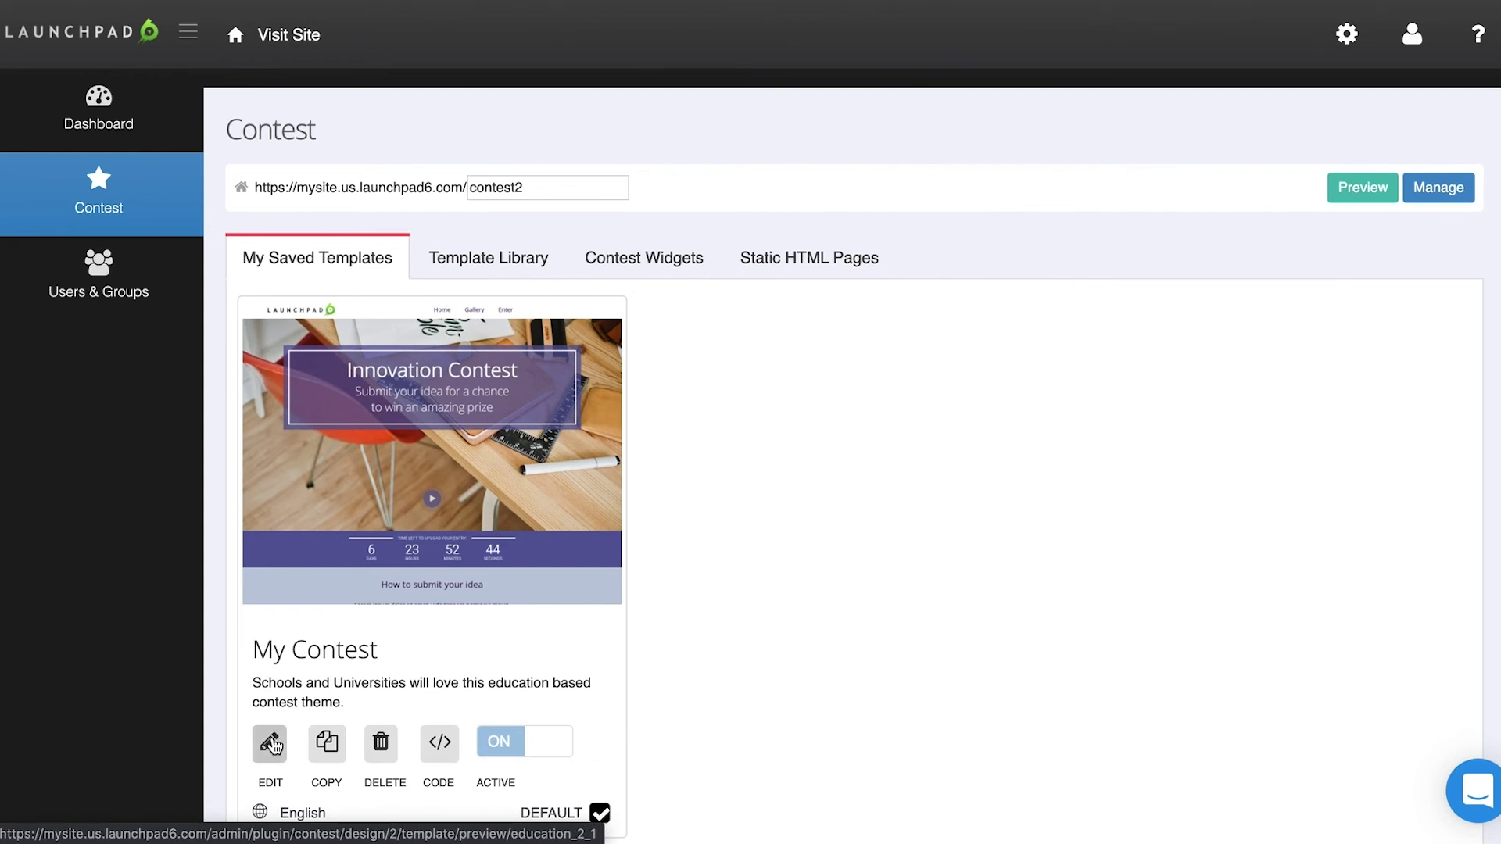
click(270, 742)
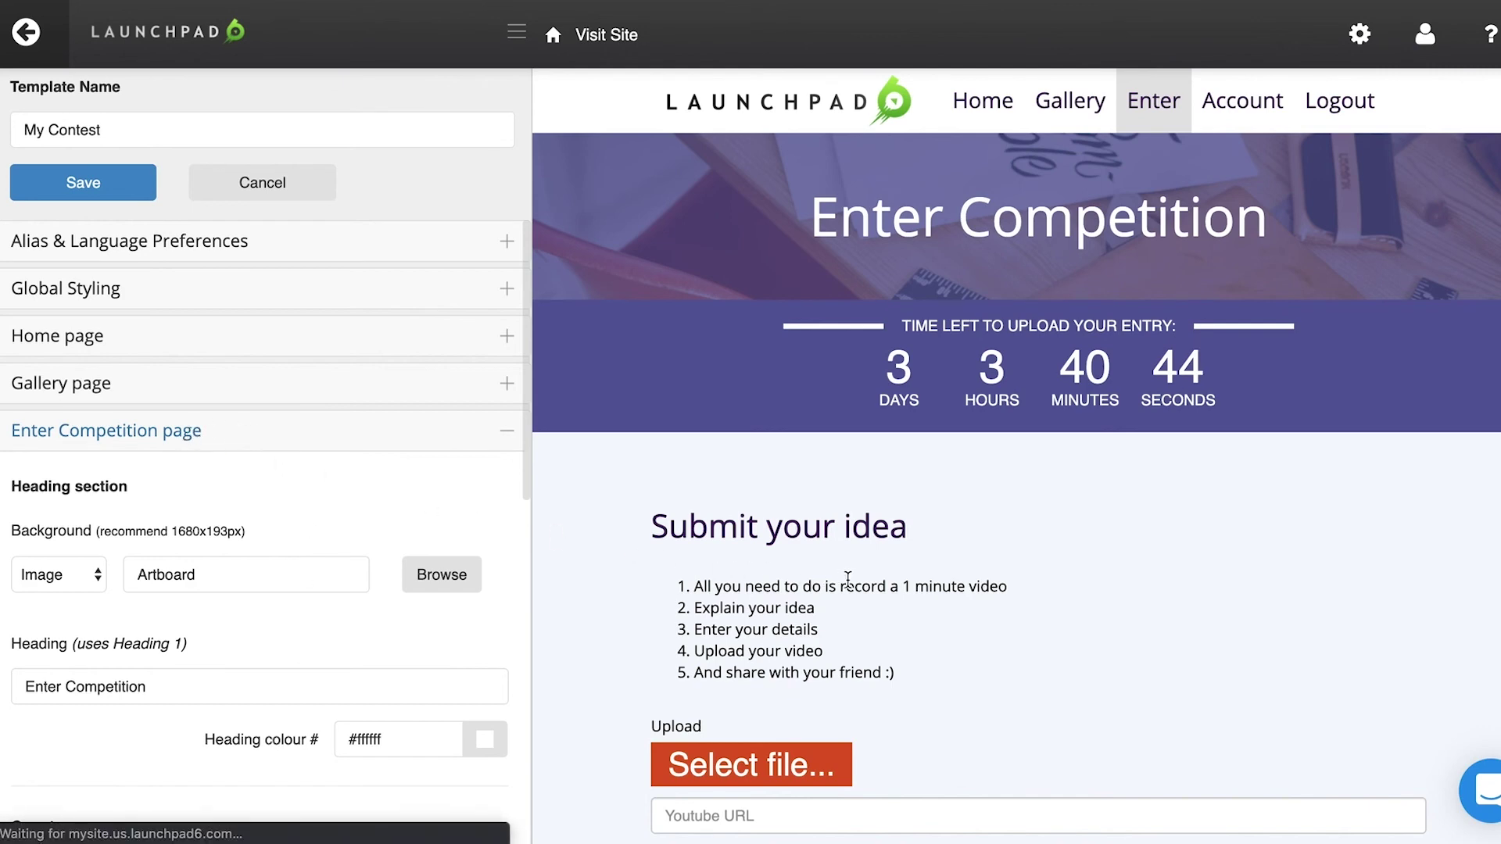
scroll(847, 579, down, 1)
scroll(846, 578, down, 3)
scroll(847, 577, down, 2)
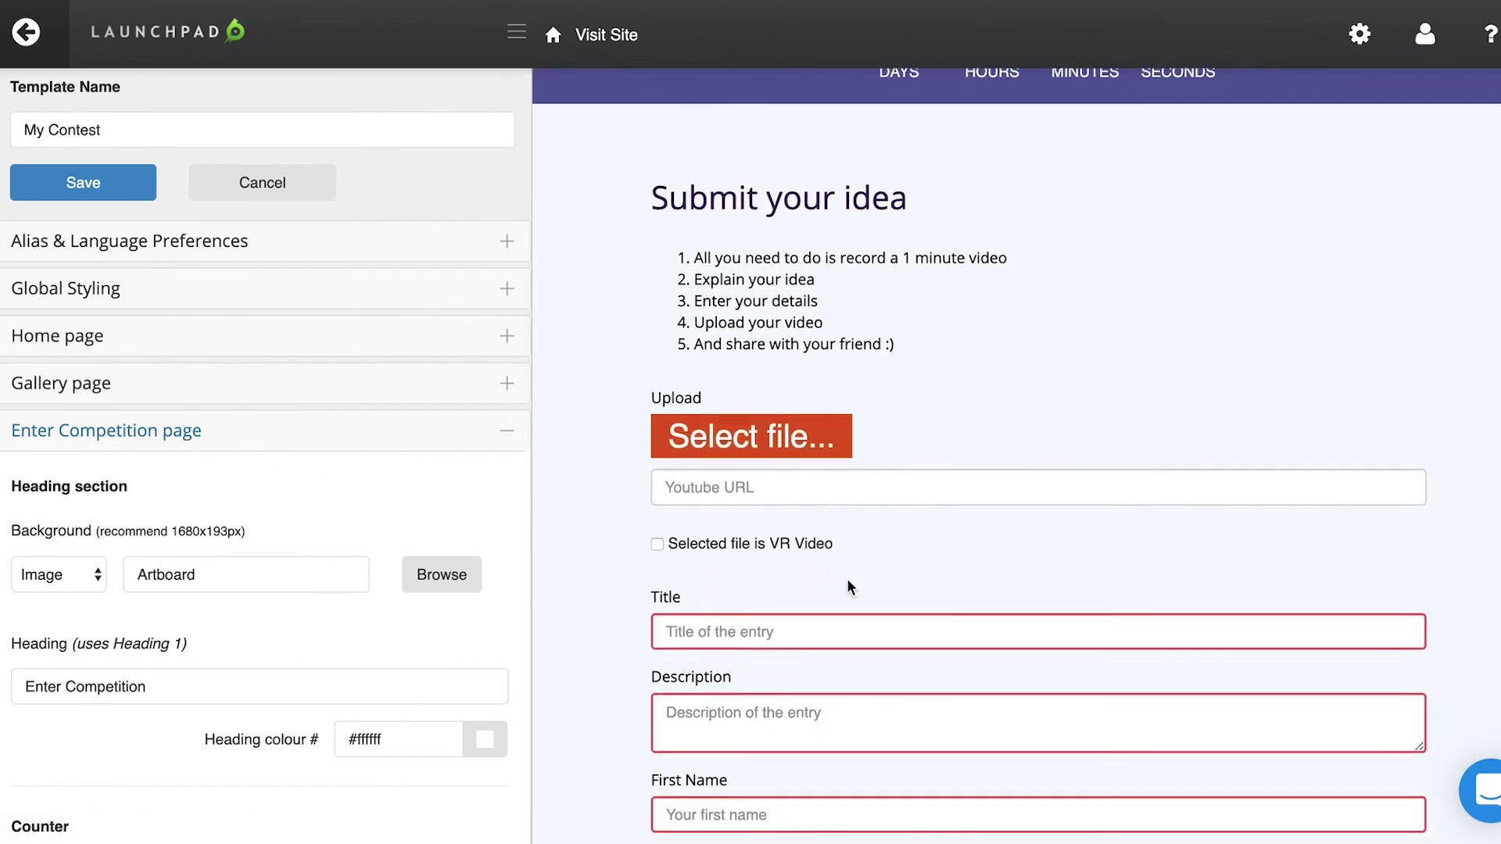
scroll(848, 578, down, 2)
scroll(850, 587, down, 1)
scroll(847, 578, down, 2)
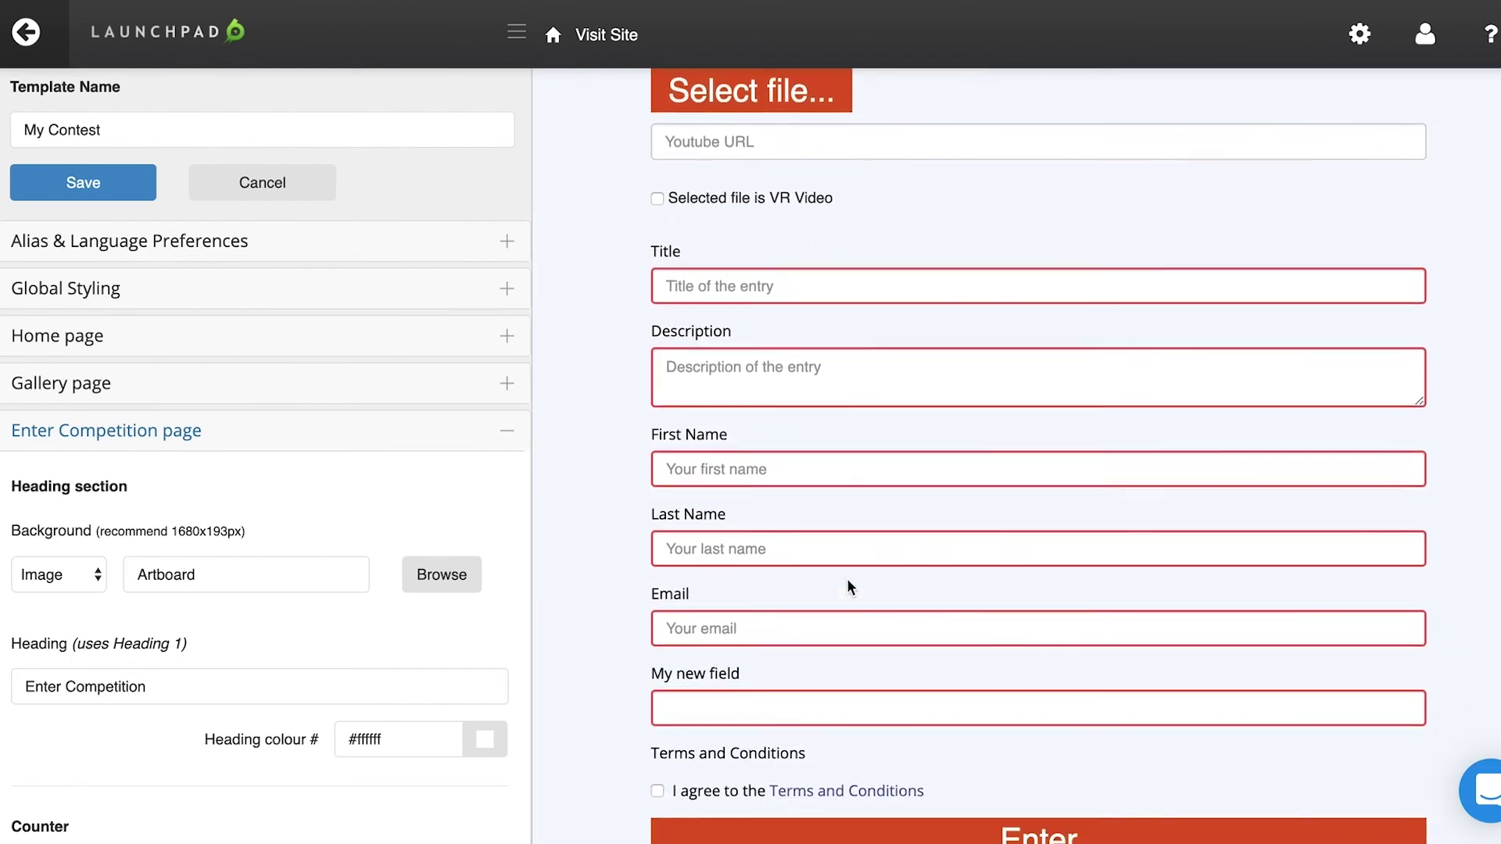
scroll(847, 578, down, 2)
scroll(846, 579, down, 1)
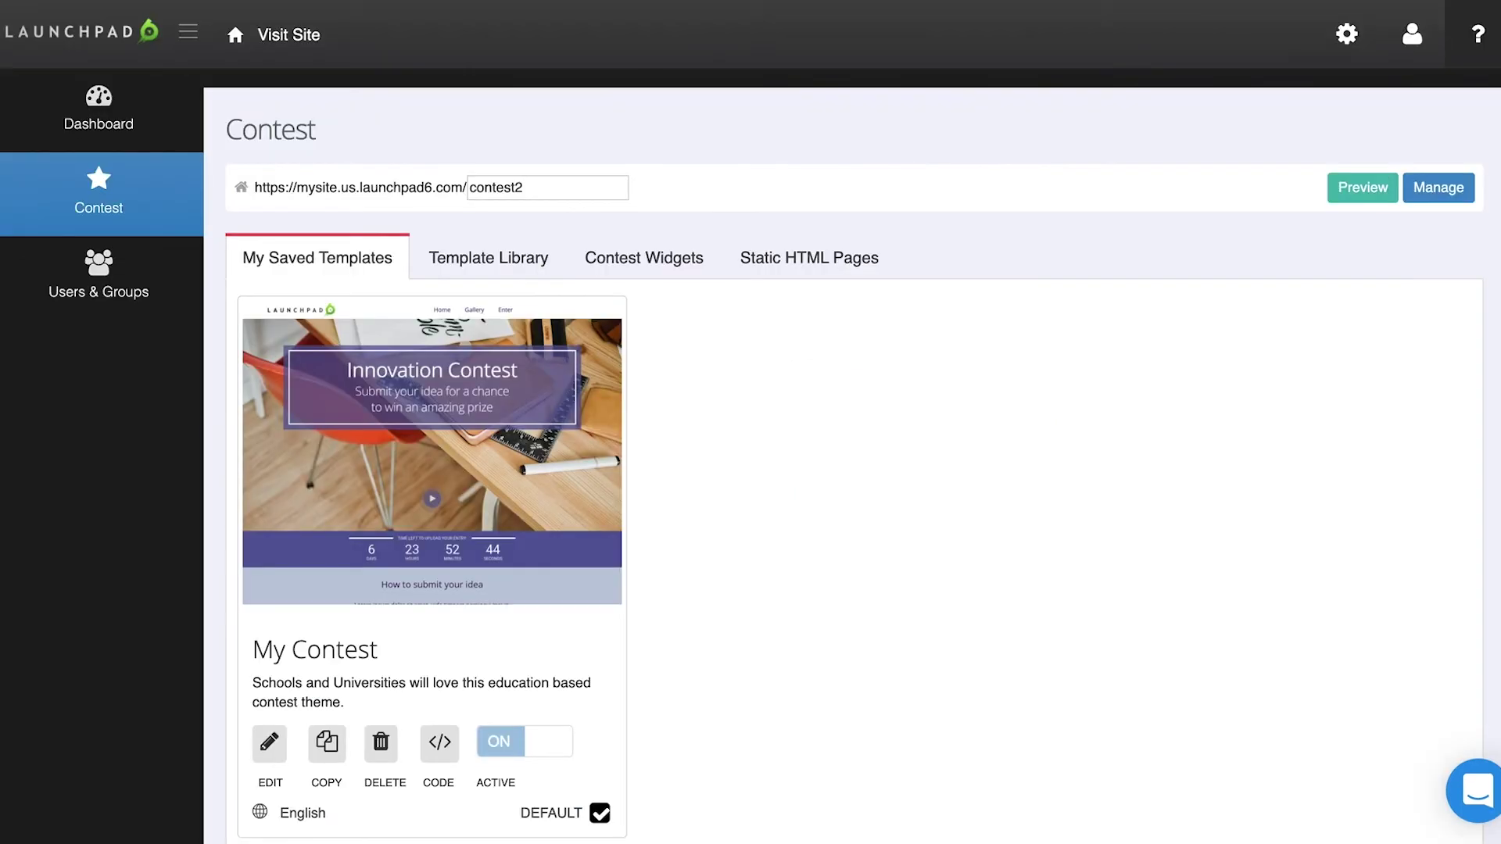
- Bring up the Intercom support chat and begin a new message to the support team
click(1480, 793)
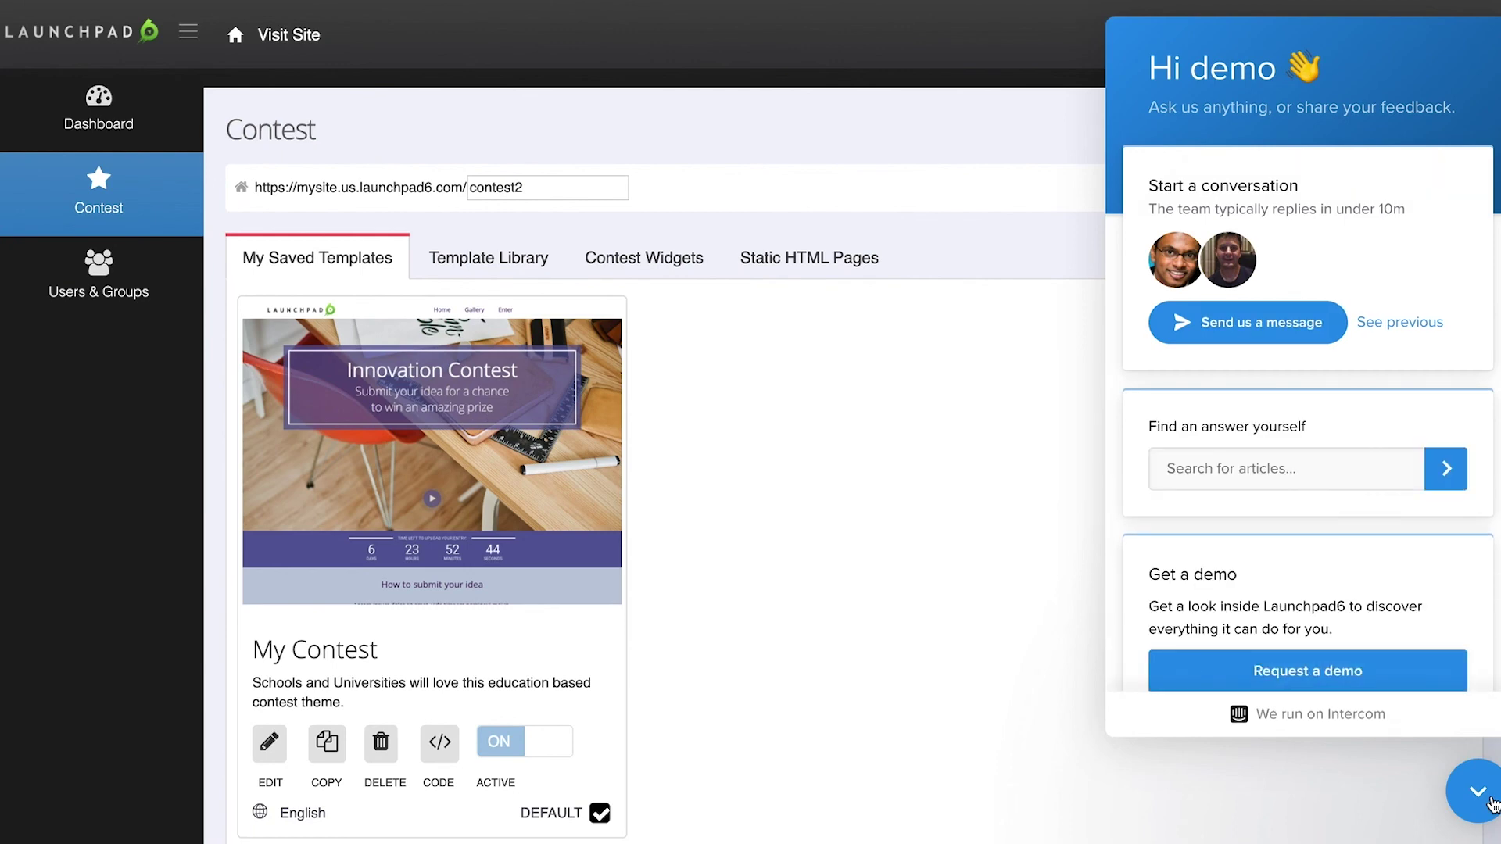
click(1247, 322)
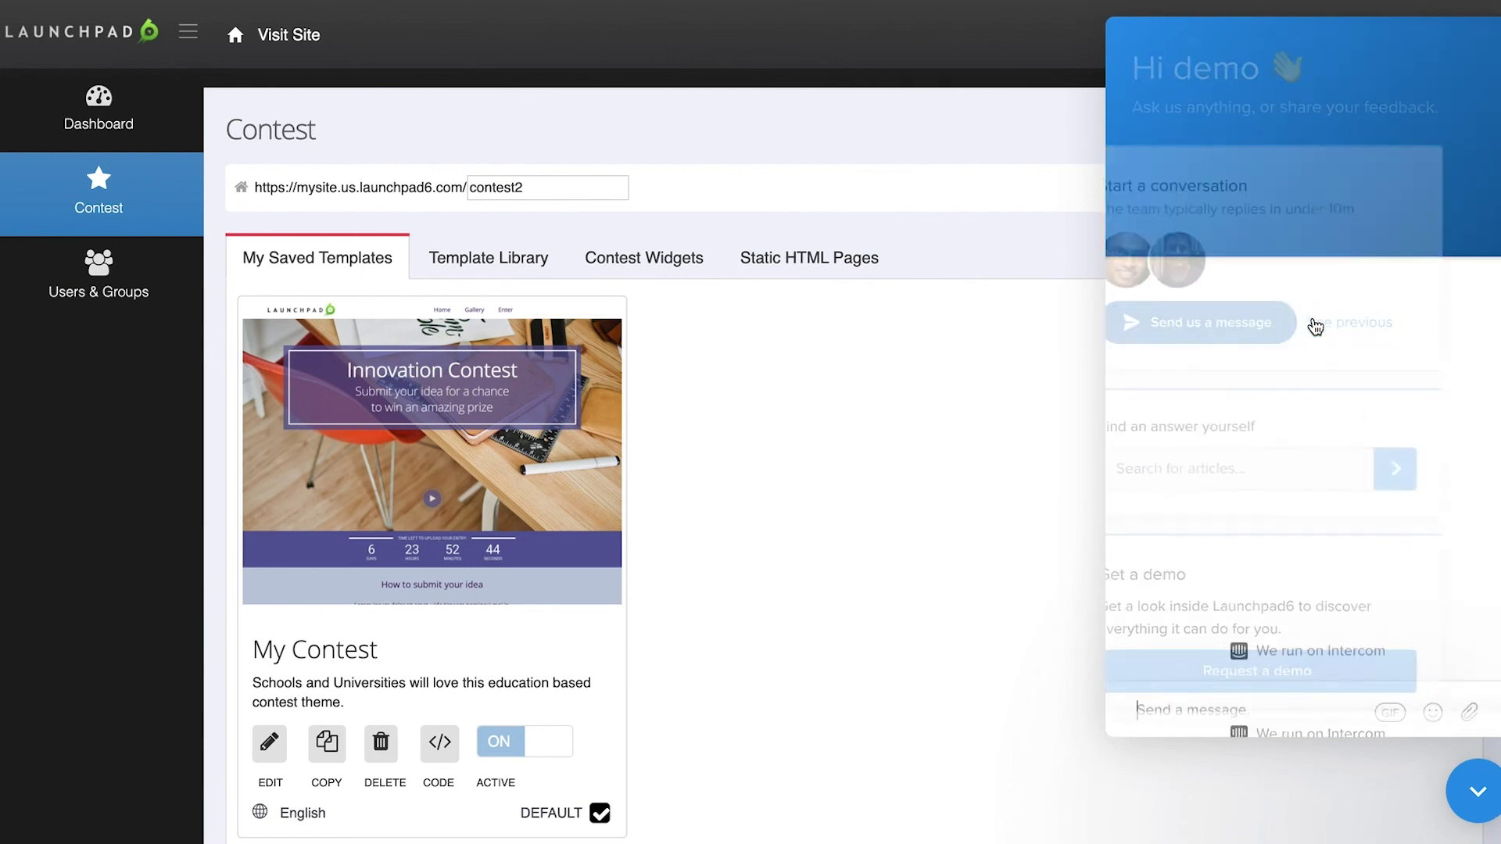